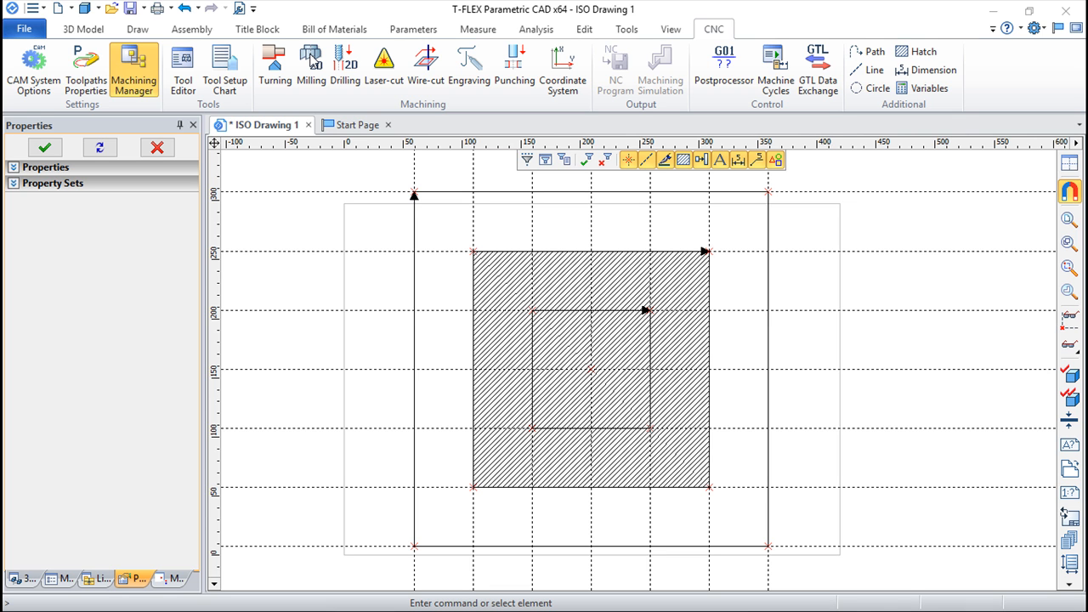
click(313, 61)
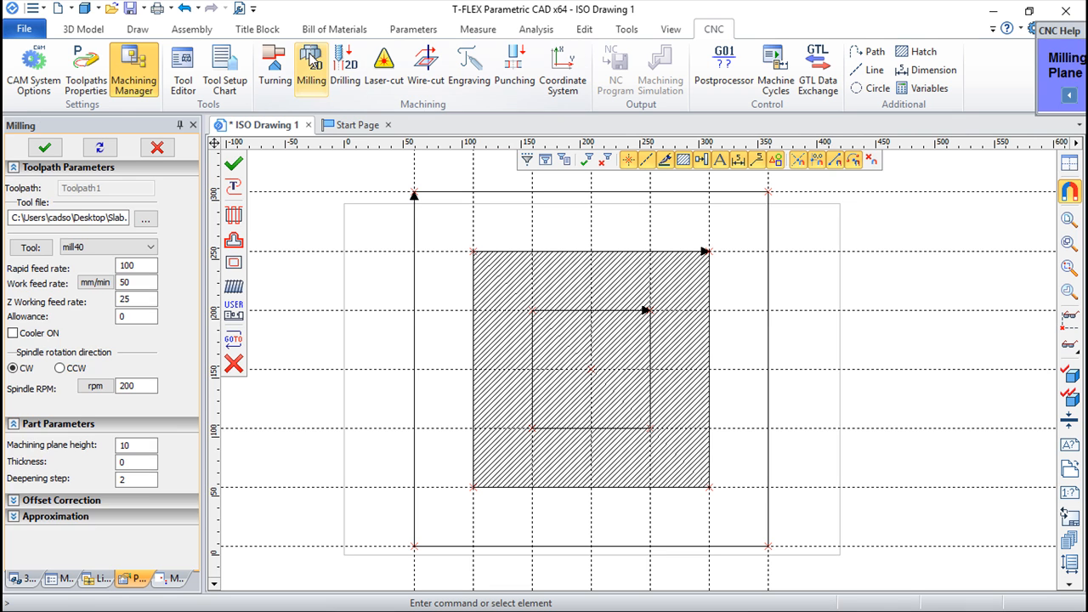
click(234, 262)
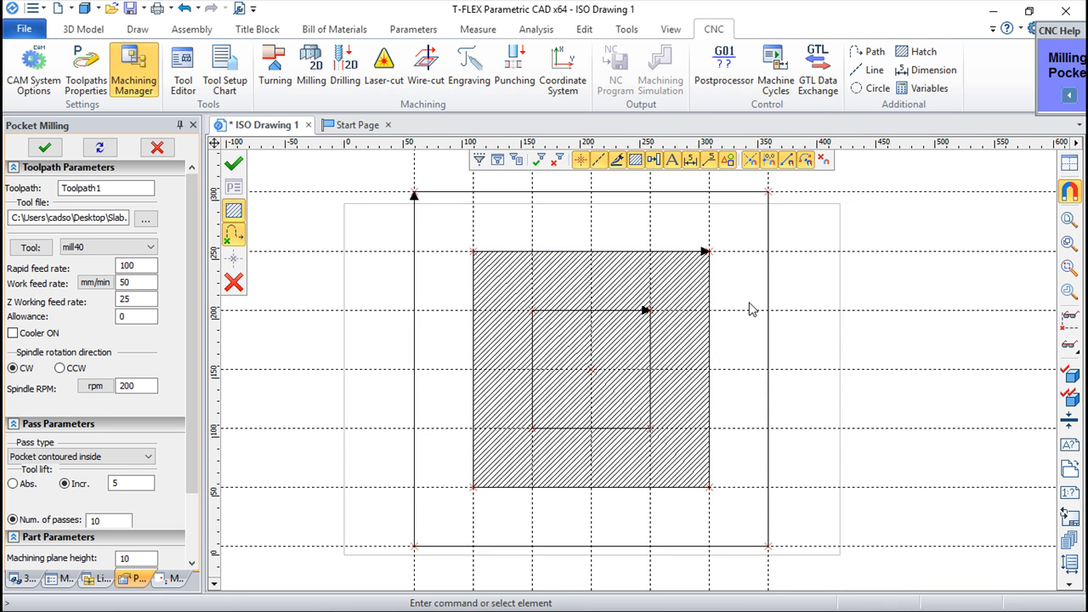
scroll(750, 311, down, 1)
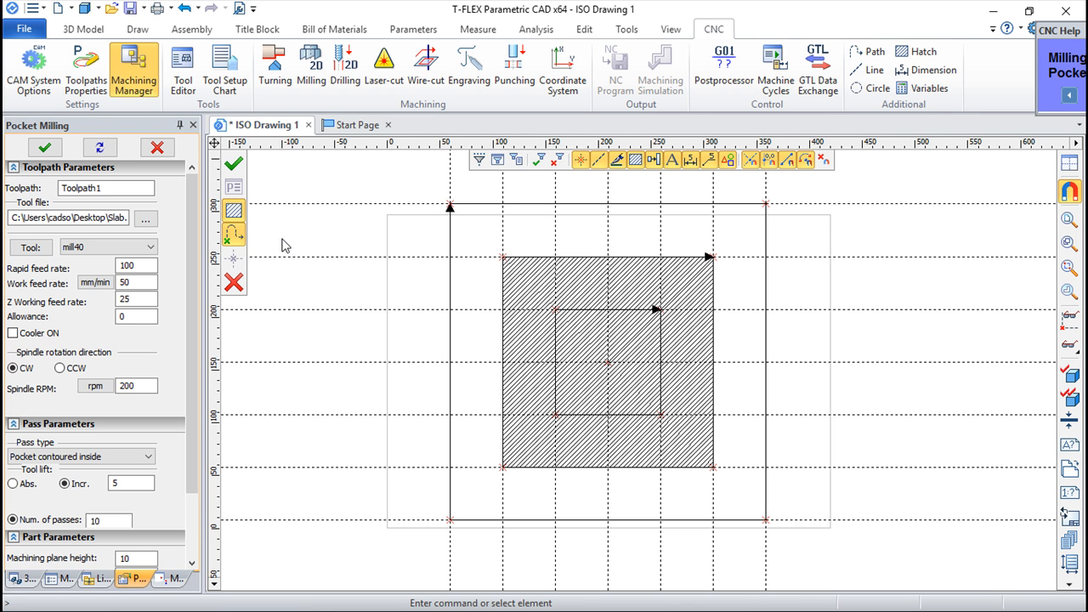
click(174, 578)
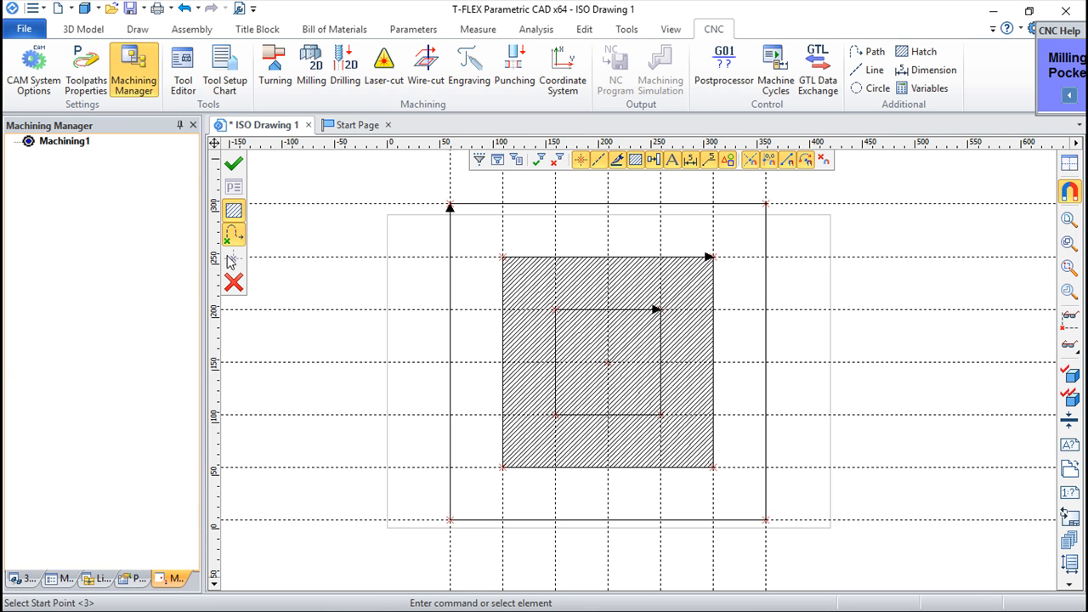
Step: Start a 2D pocket milling operation and select the hatched square's outline and the inner square as its paths
click(311, 68)
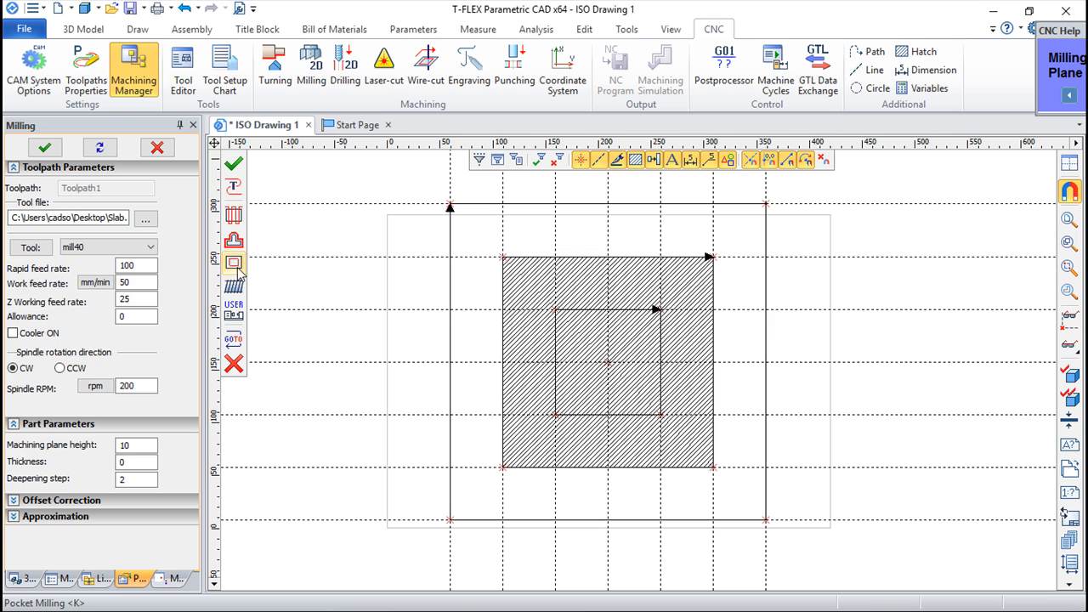
click(234, 263)
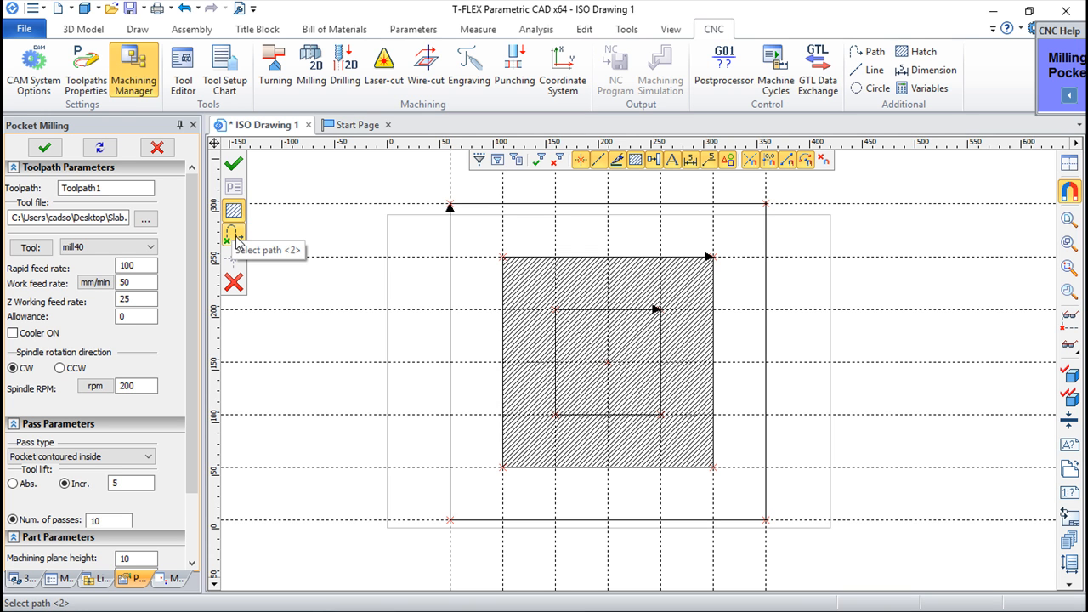
click(239, 245)
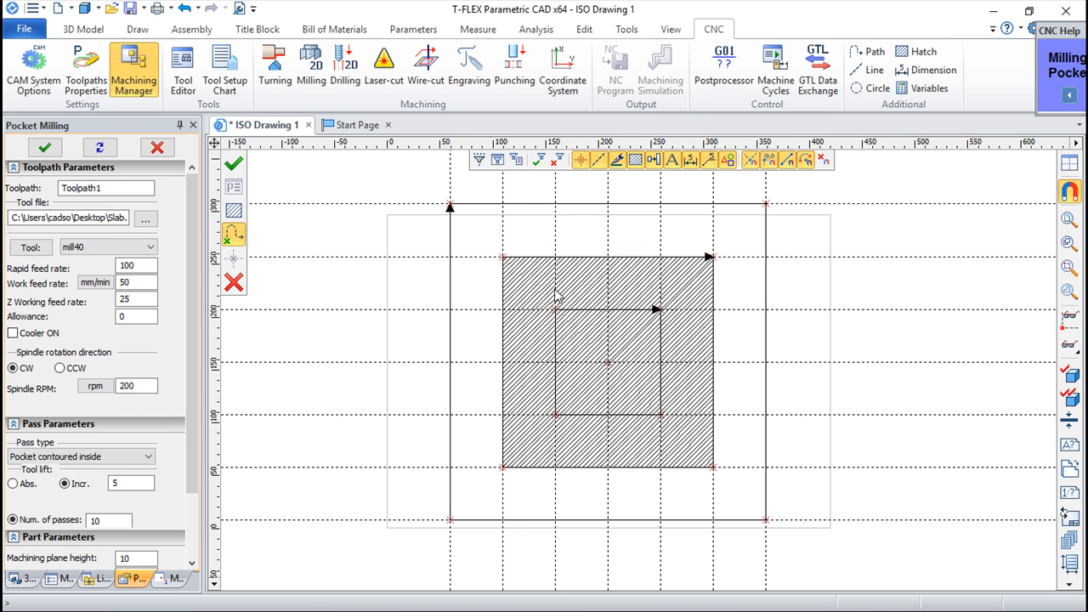
scroll(554, 298, up, 3)
scroll(554, 297, down, 2)
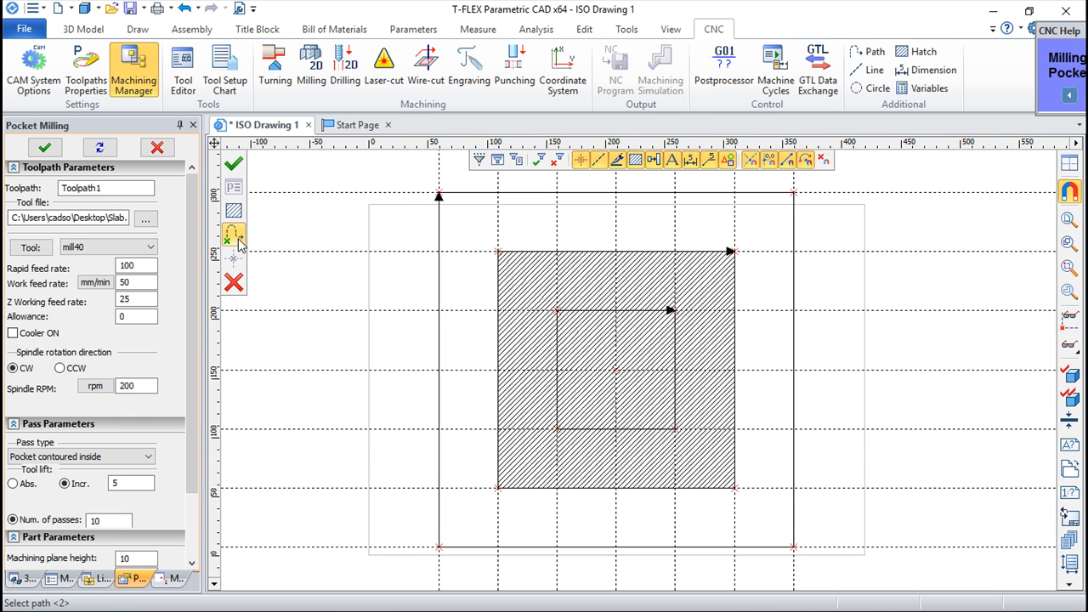
click(685, 253)
click(656, 312)
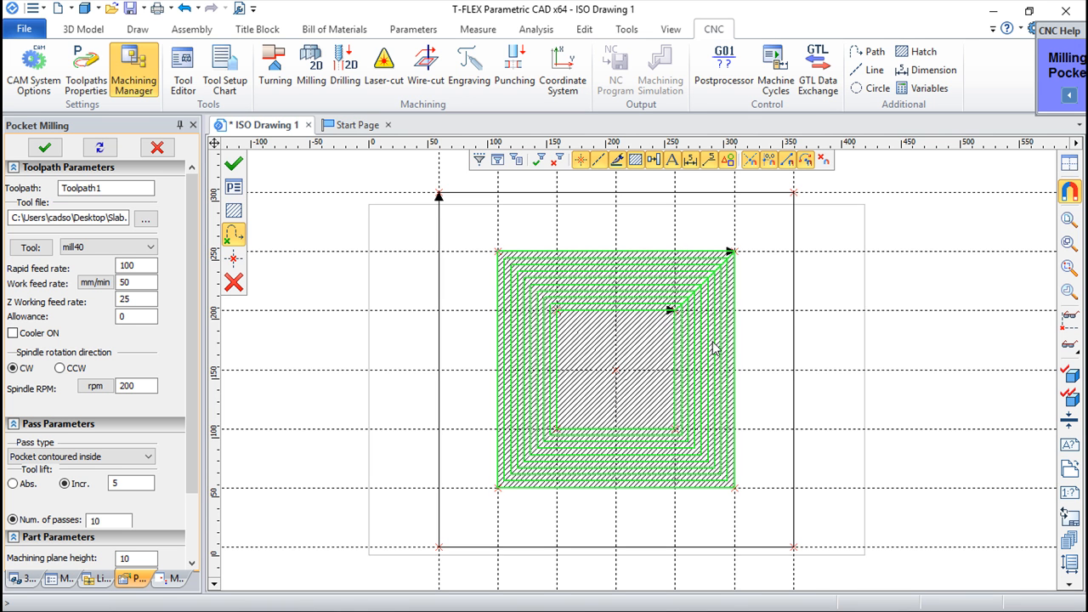
Step: Keep the pass type Pocket contoured inside with 10 passes, check the additional parameters and create the toolpath
scroll(192, 410, down, 2)
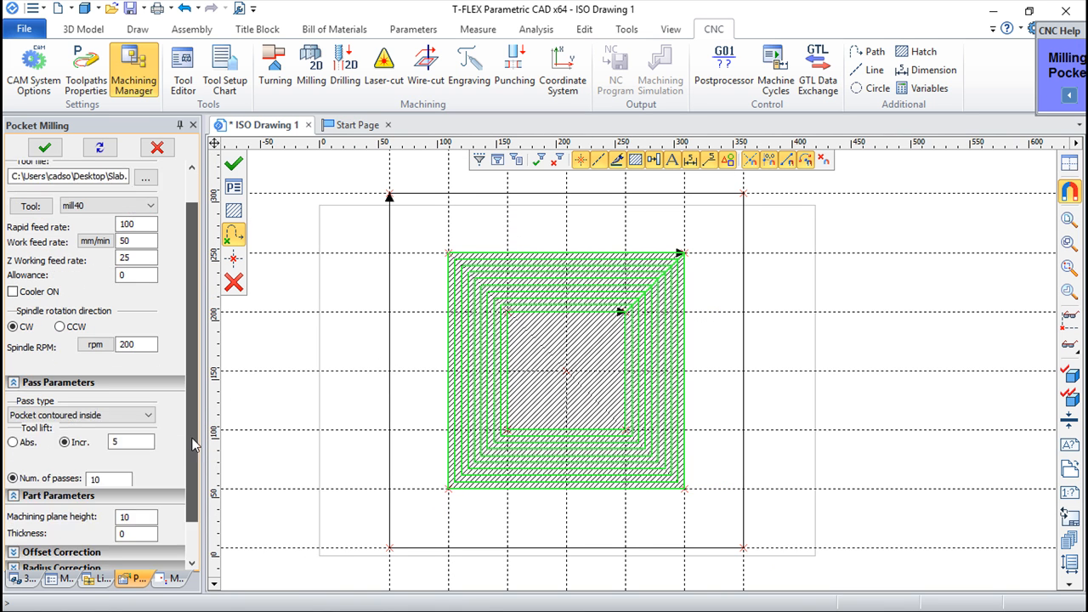
click(140, 376)
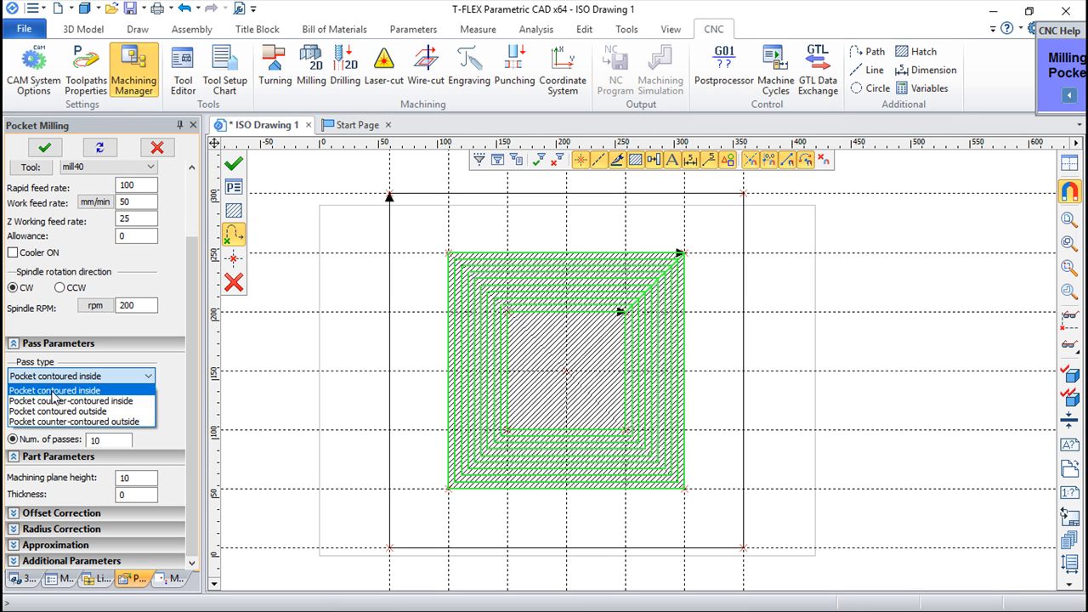
click(107, 443)
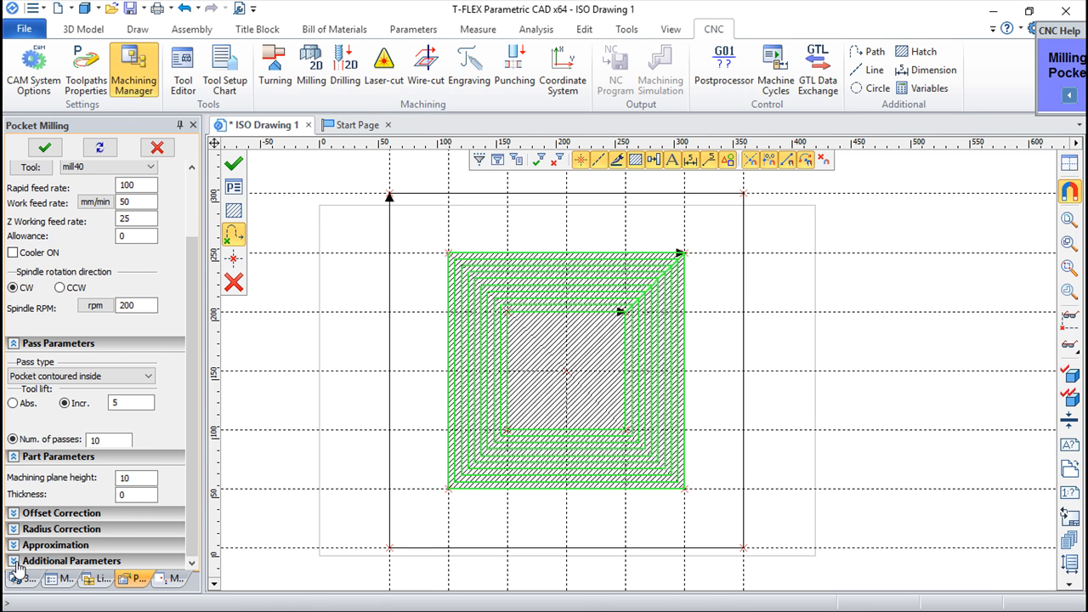
drag(193, 447, 194, 552)
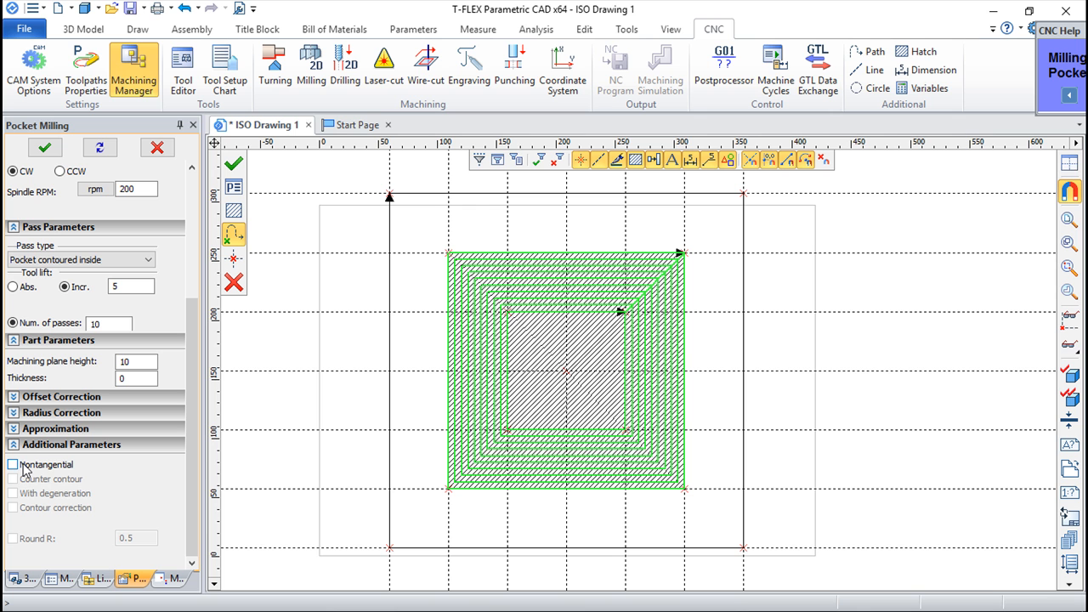
click(232, 167)
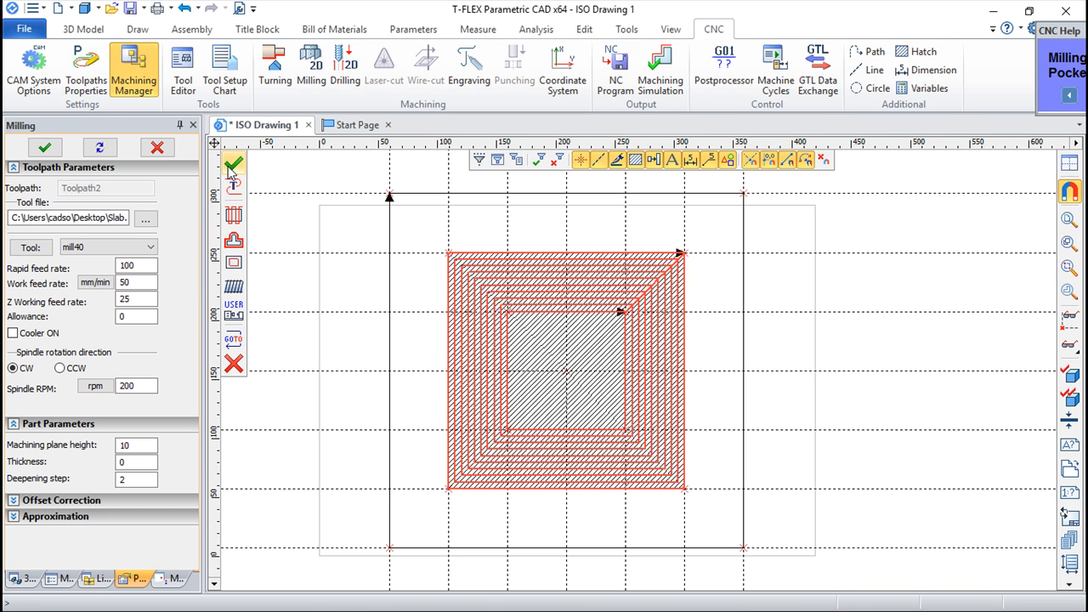
Step: Run the machining simulation of the inside-contoured pocket toolpath in a 3D view and exit it
click(669, 79)
scroll(667, 383, up, 3)
drag(631, 493, 714, 463)
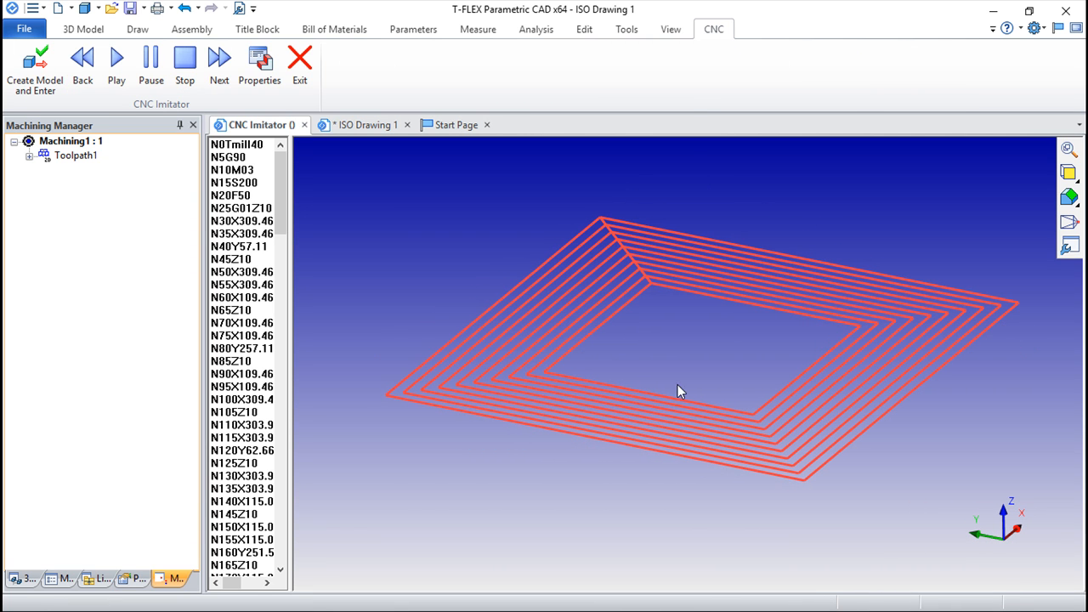
click(116, 60)
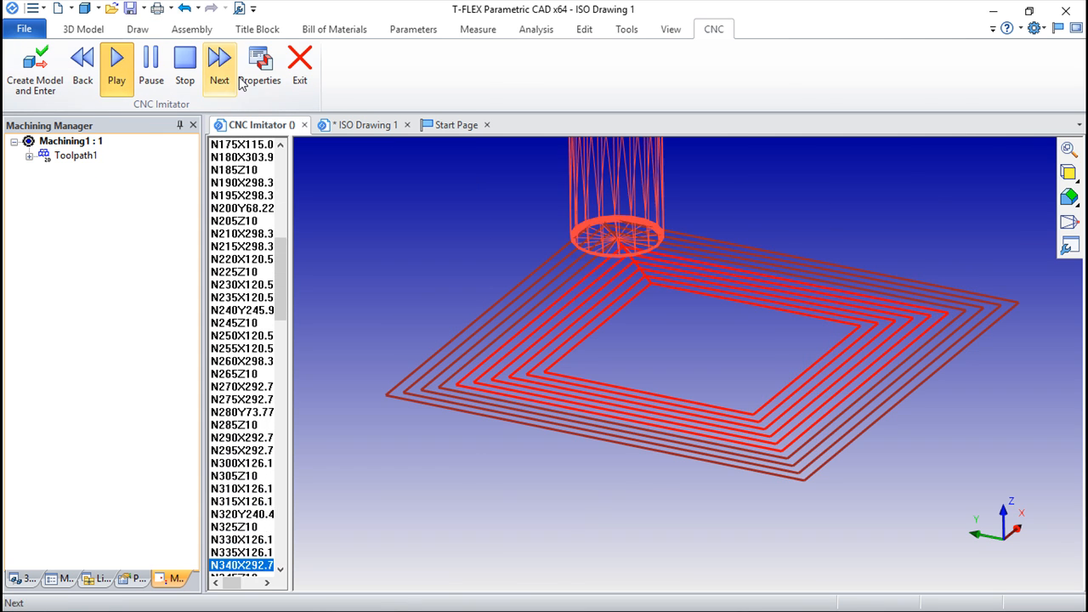
click(299, 68)
Step: Edit Toolpath1 and change its pass type to Pocket contoured outside
double_click(68, 157)
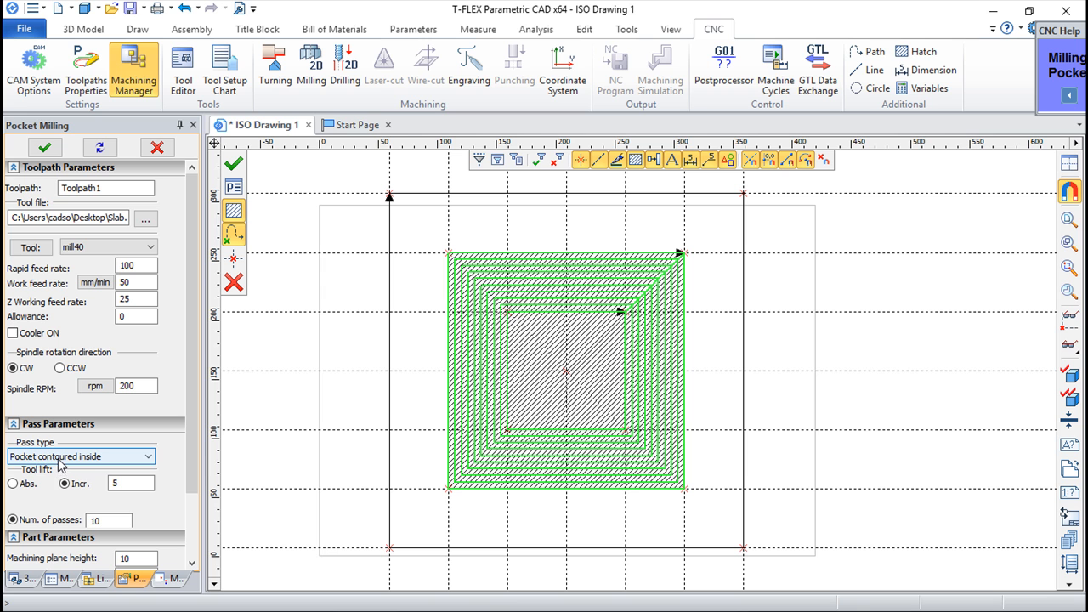
click(149, 457)
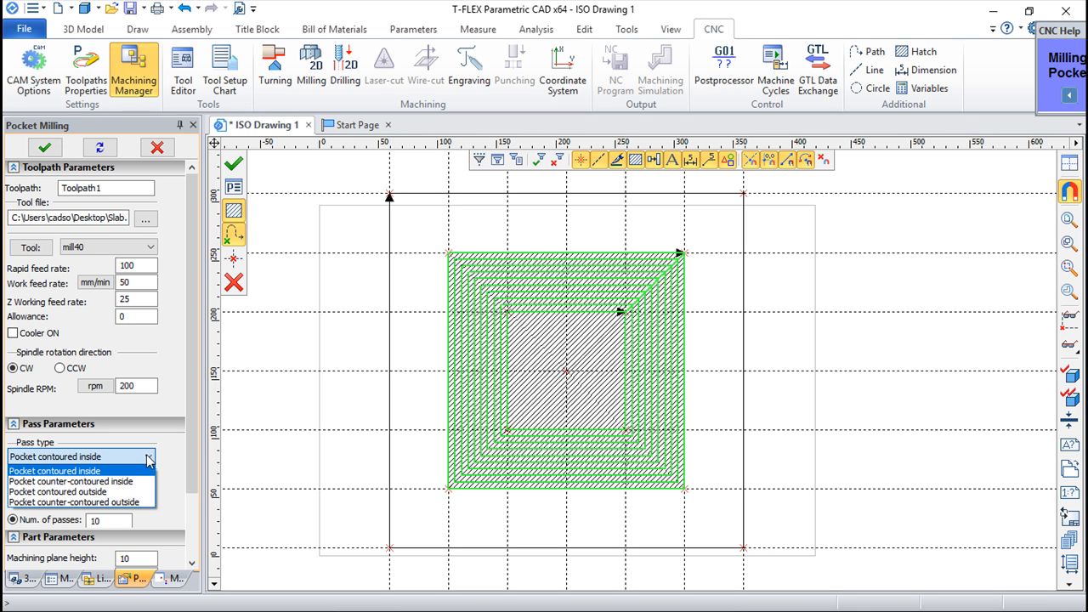
click(102, 493)
click(234, 163)
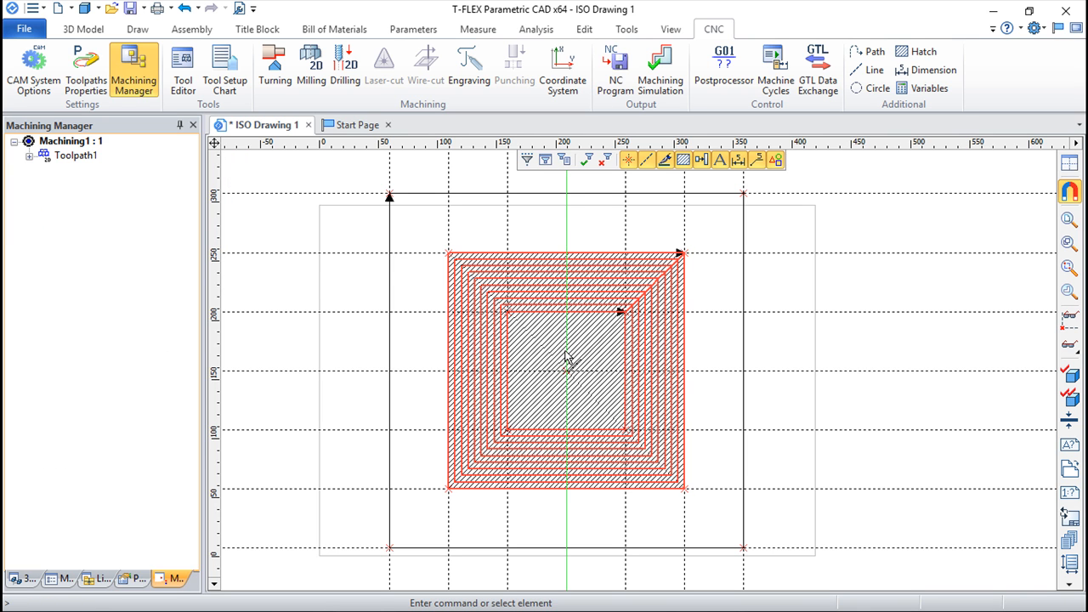
Step: Simulate the outside-contoured pocket toolpath in a 3D view and close the simulation
click(661, 73)
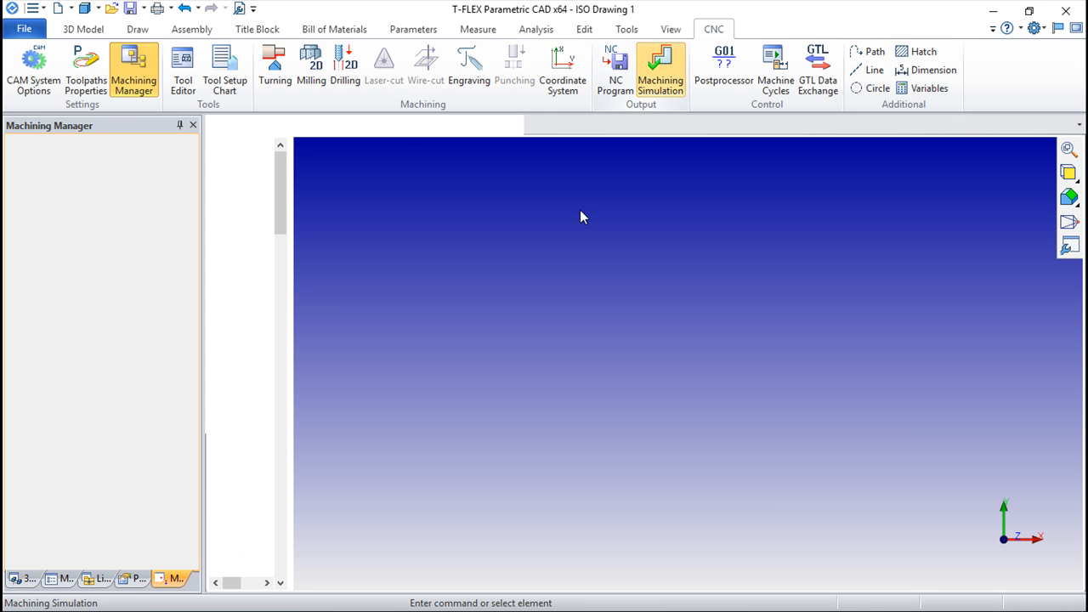
right_drag(576, 332, 648, 475)
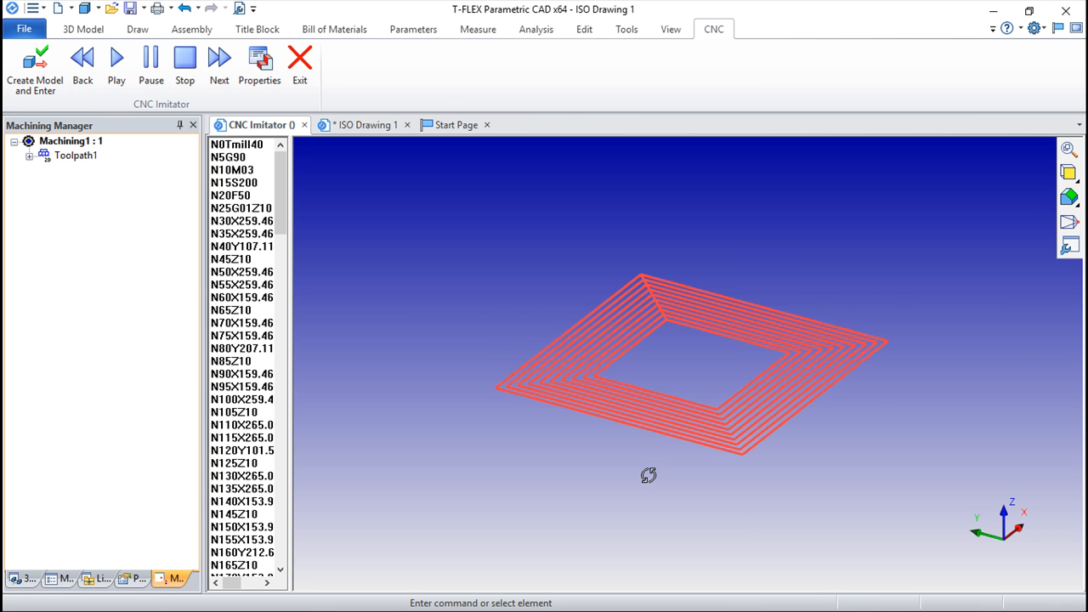
scroll(652, 448, up, 2)
click(117, 61)
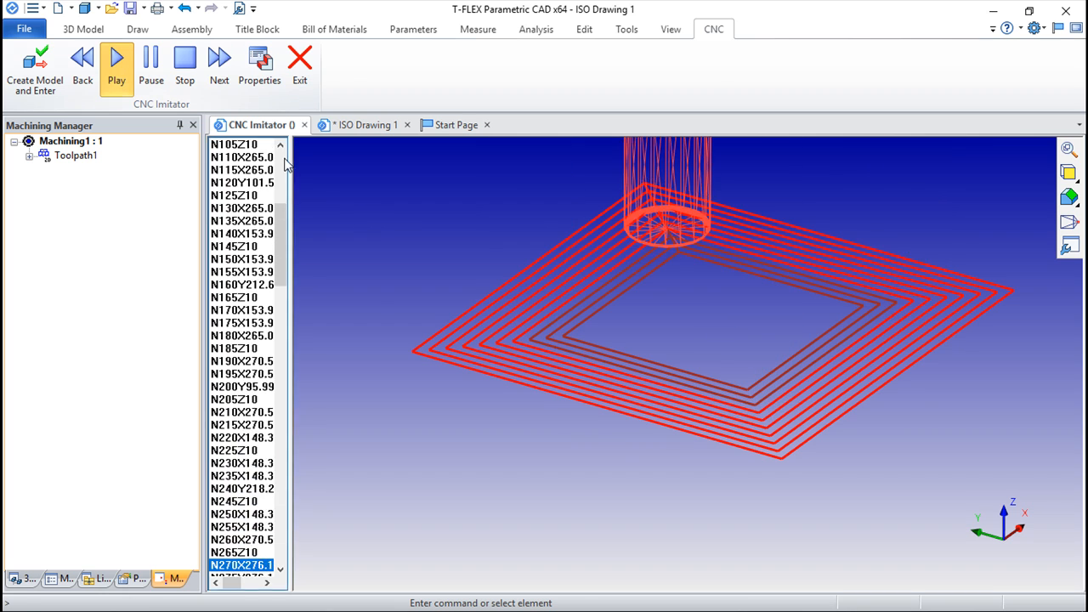
mouse_move(601, 432)
mouse_down()
mouse_move(680, 334)
mouse_move(658, 426)
mouse_move(719, 433)
mouse_move(643, 433)
mouse_move(663, 433)
mouse_move(644, 442)
mouse_move(612, 425)
mouse_up()
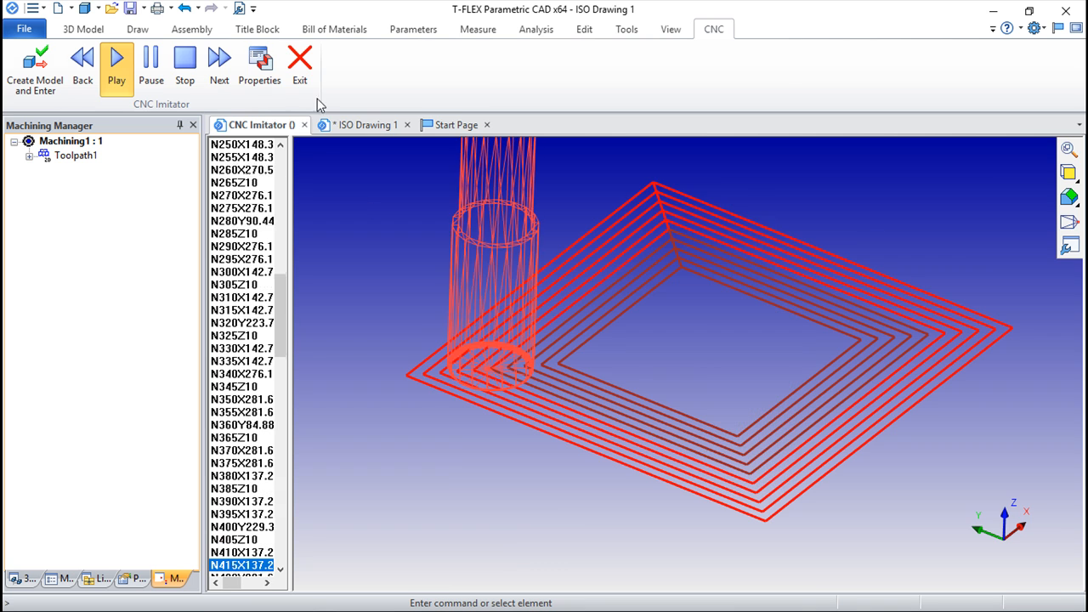
click(299, 61)
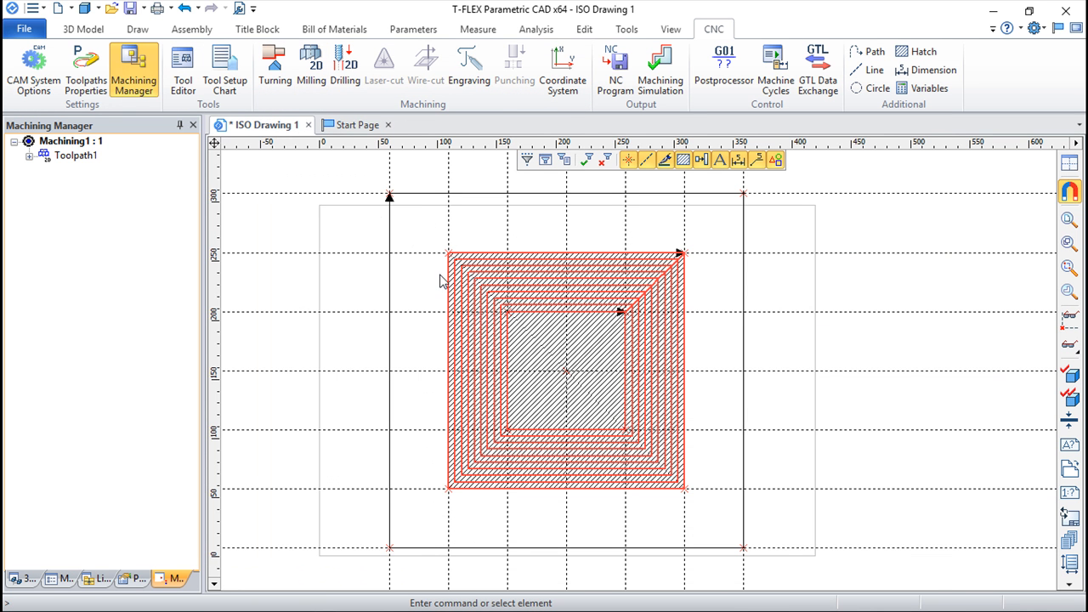
Step: Edit Toolpath1 to use the outermost square and the innermost square as its paths
click(75, 157)
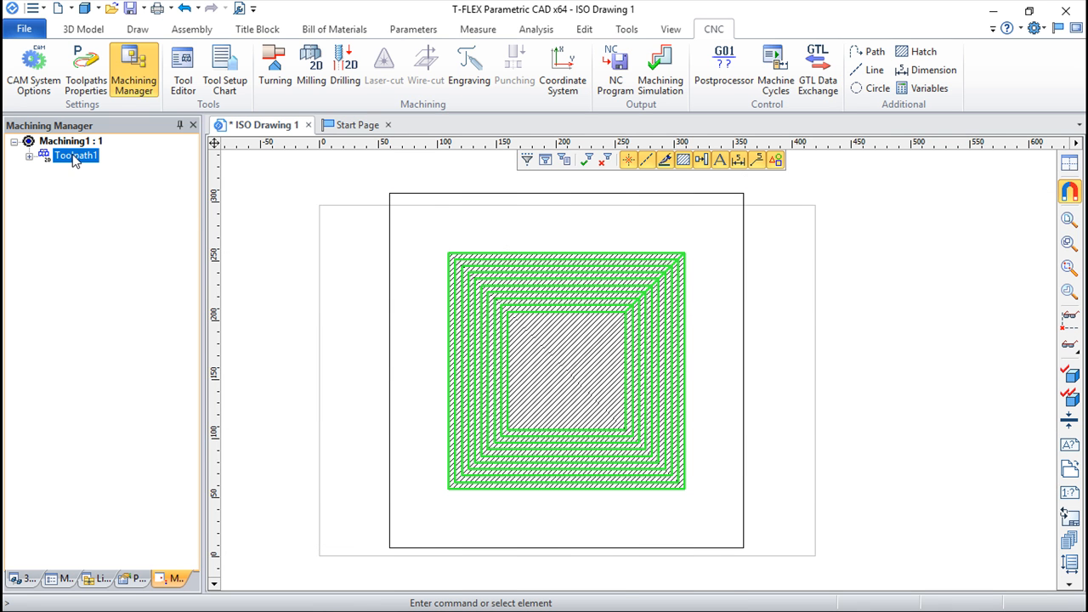
double_click(75, 158)
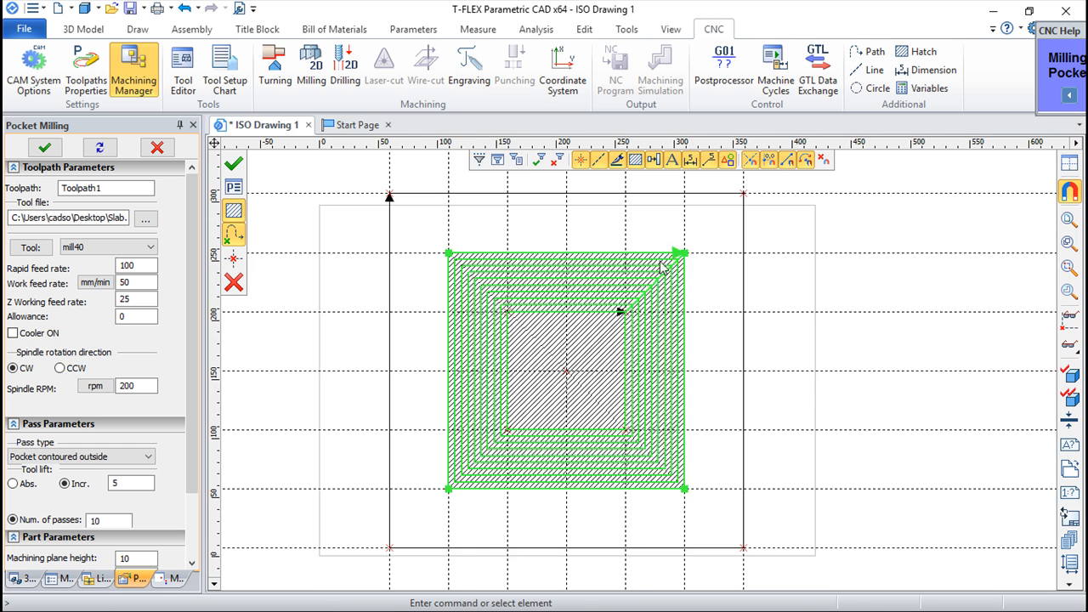
scroll(672, 264, up, 1)
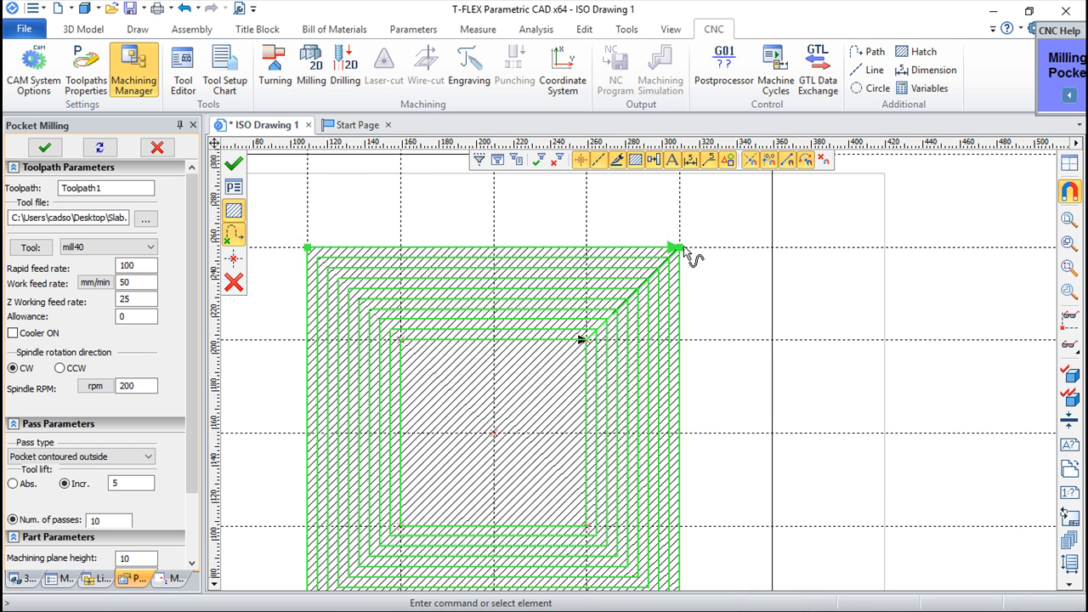
scroll(687, 254, down, 1)
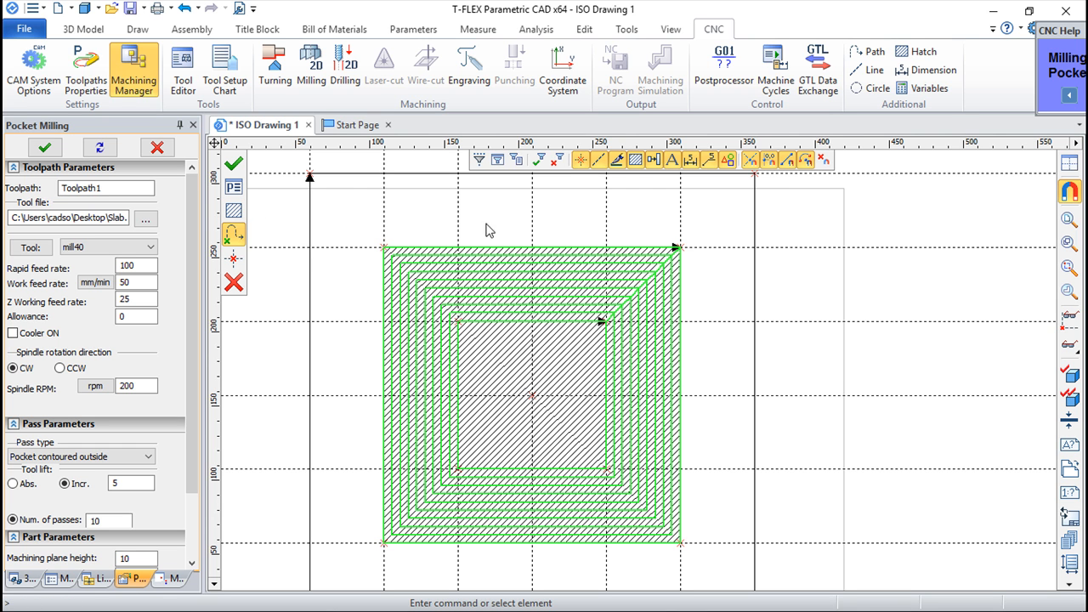
click(345, 176)
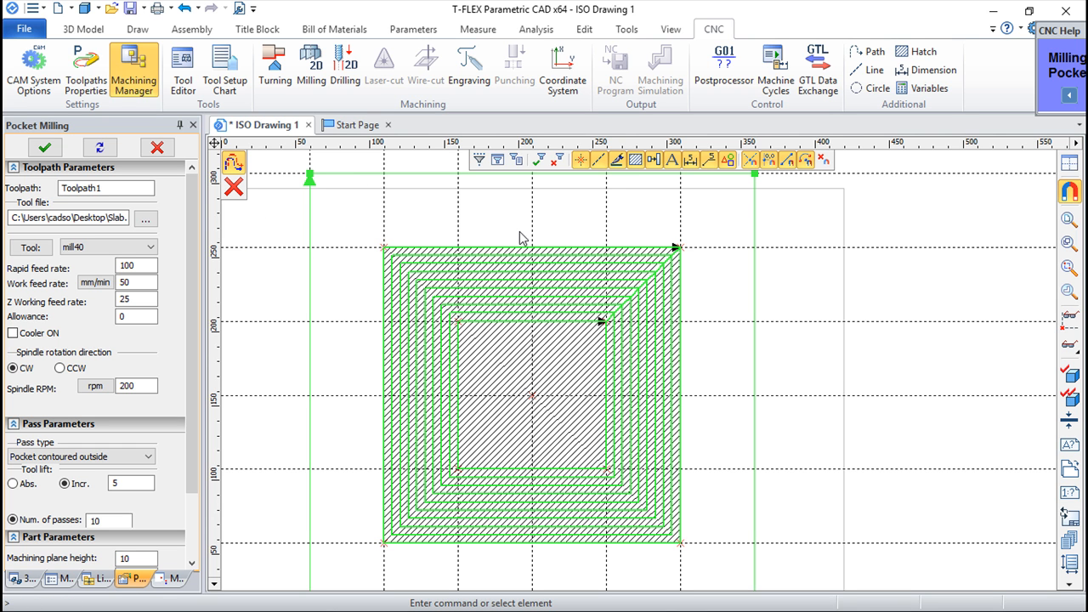
click(594, 323)
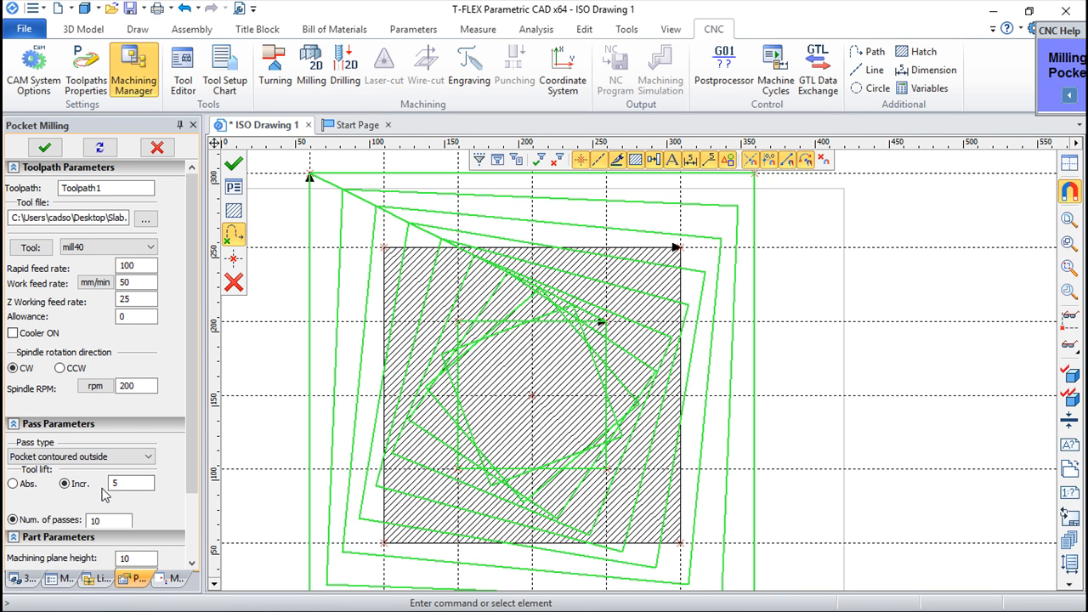
click(234, 163)
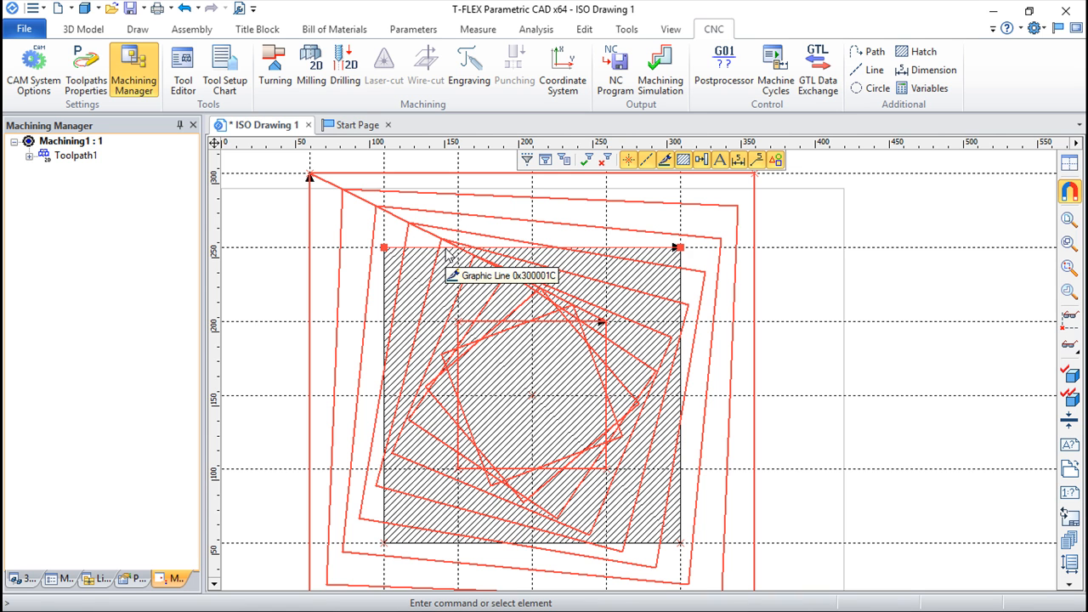
Step: Play the machining simulation of the toolpath between the outermost and innermost squares, and exit it
click(661, 75)
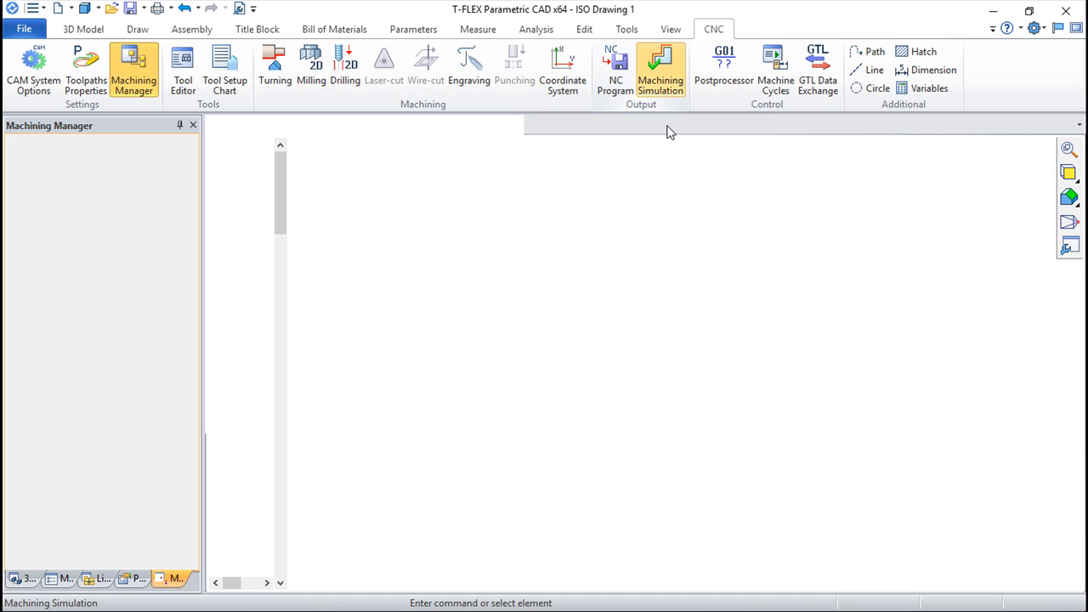
right_drag(737, 483, 721, 430)
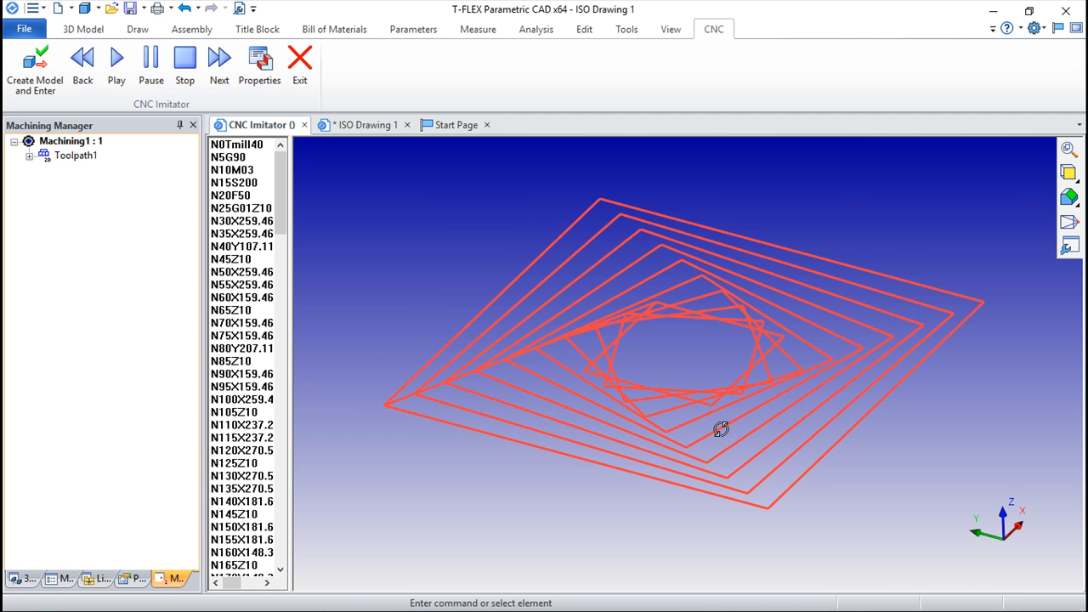
click(117, 58)
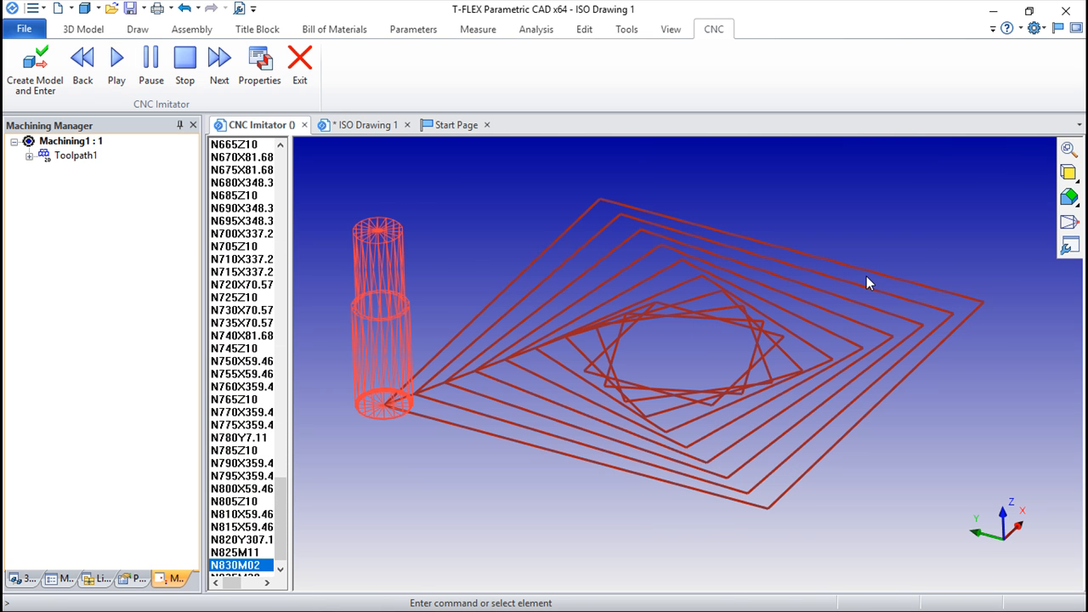
click(299, 75)
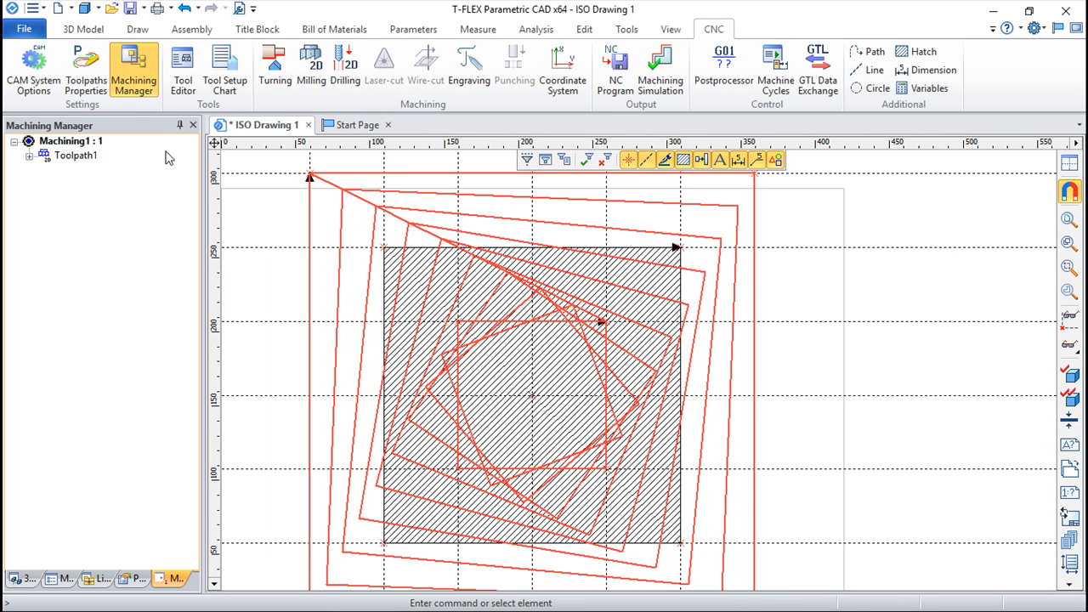
Step: Delete Toolpath1 from Machining1 in the machining manager
click(311, 68)
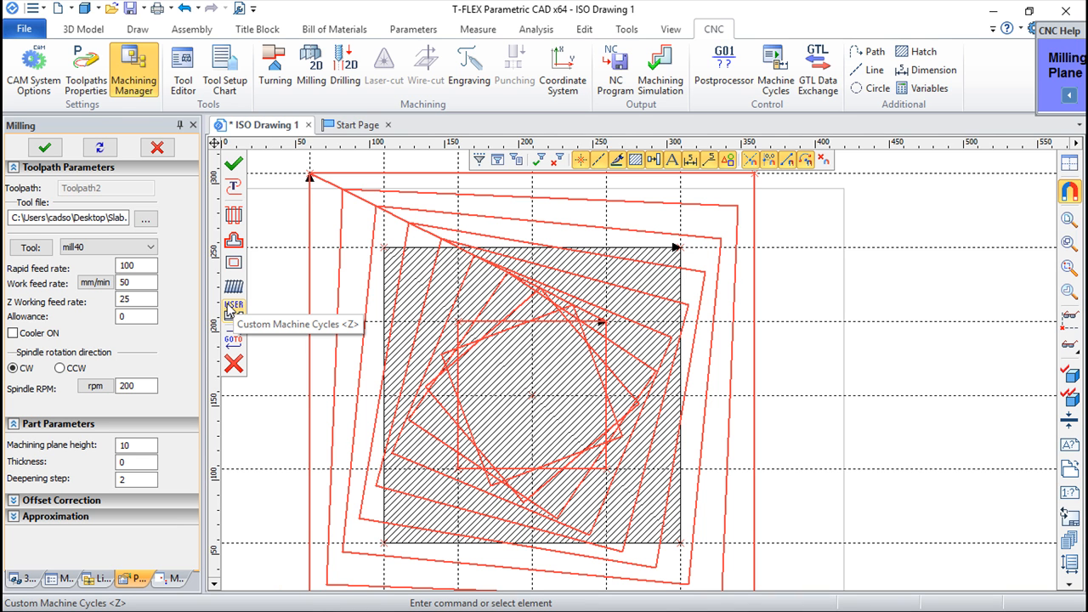
click(234, 363)
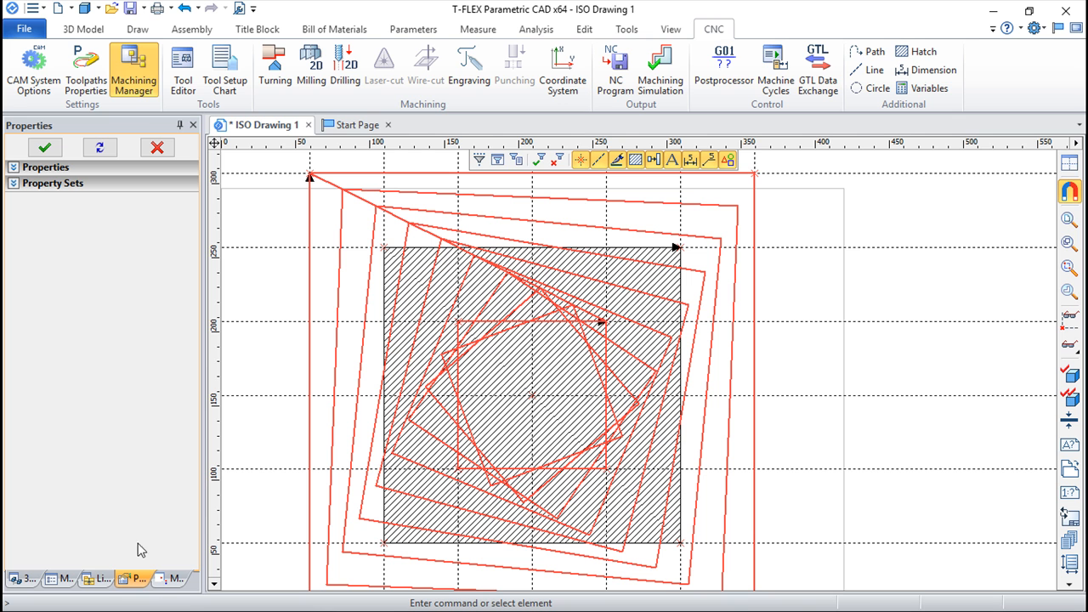
click(173, 578)
click(68, 155)
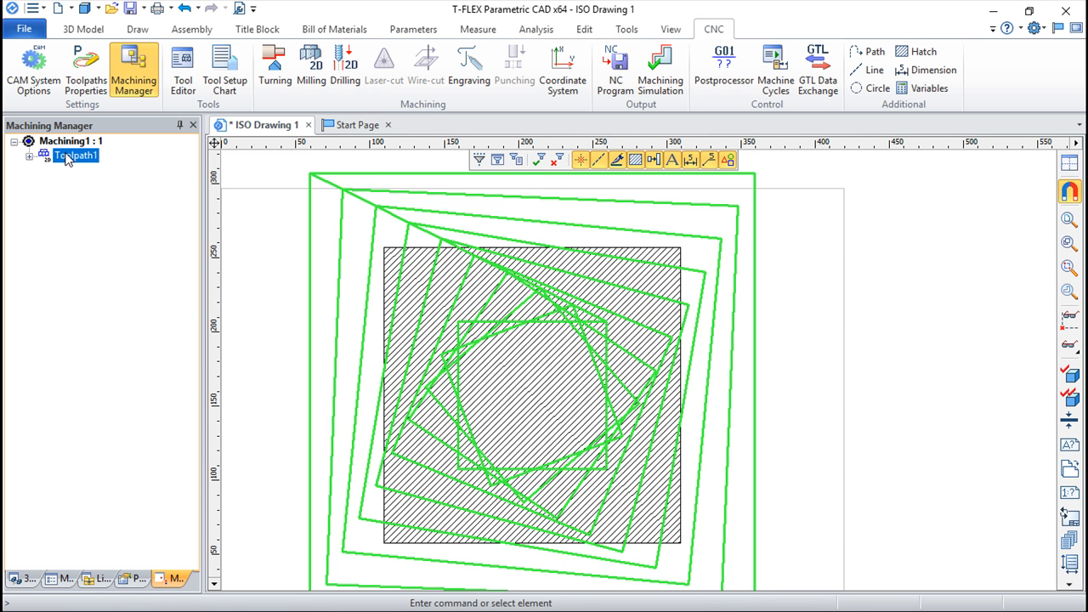
key(Delete)
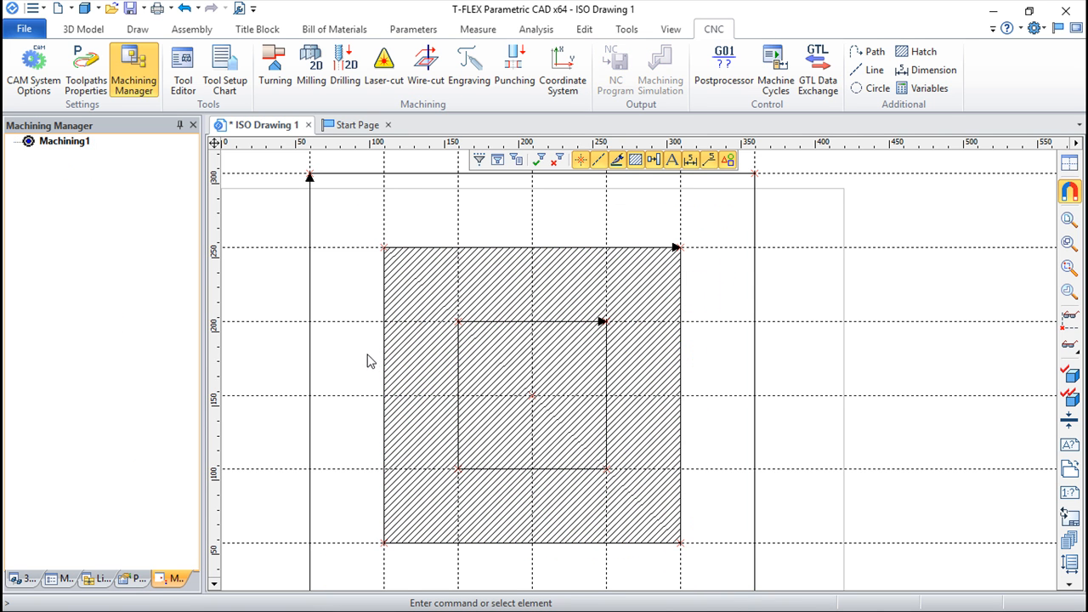
scroll(396, 370, up, 1)
scroll(396, 366, down, 2)
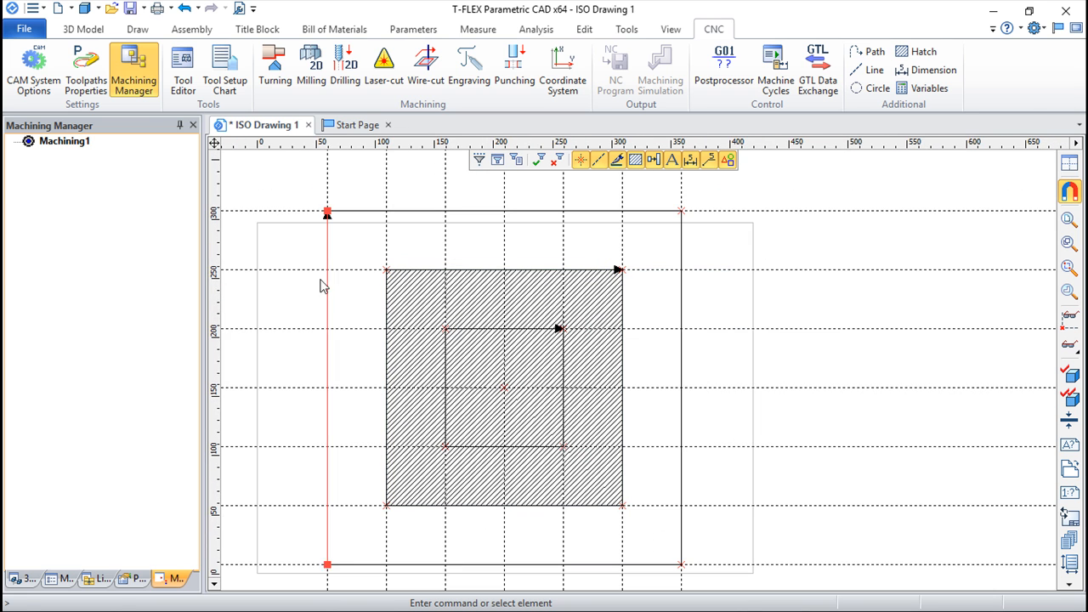
click(312, 77)
click(233, 288)
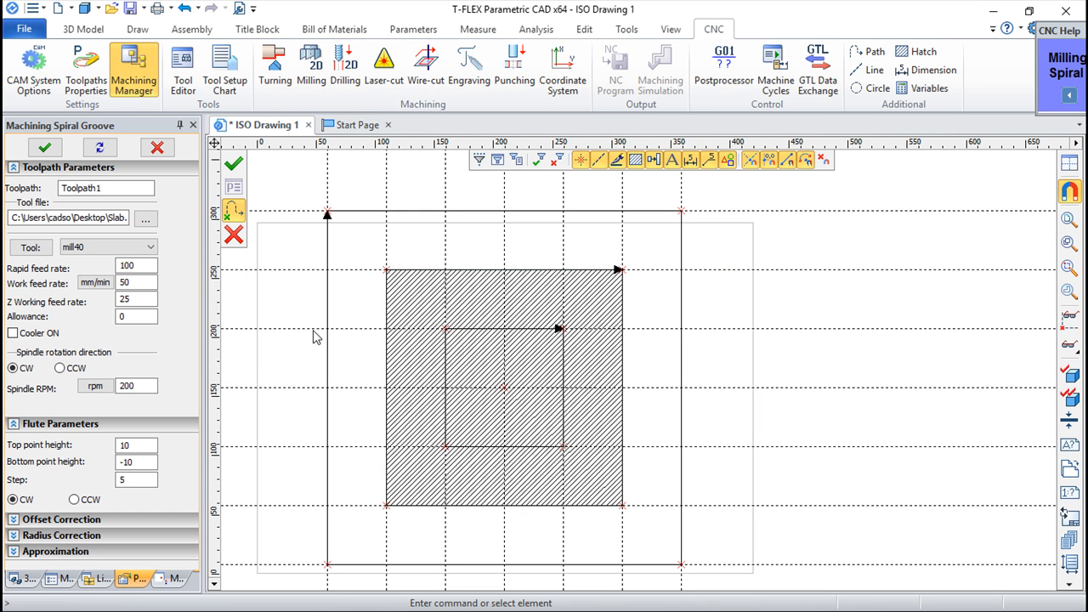
click(233, 236)
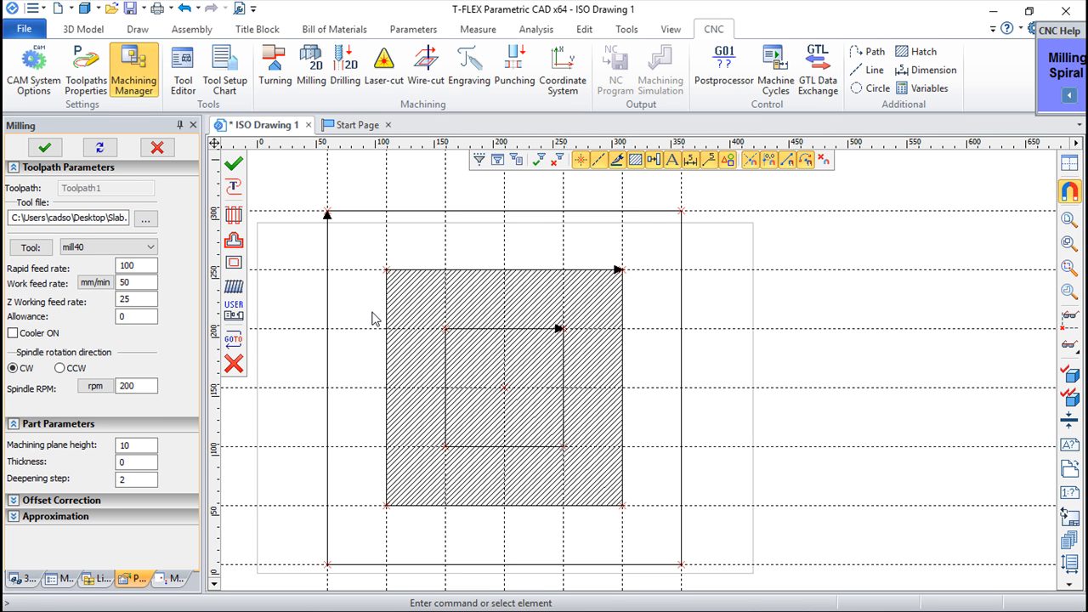
Step: Construct a straight horizontal path from the hatched square's left edge midpoint to the outermost square's left edge at Y 150
scroll(373, 319, down, 1)
mouse_move(357, 313)
middle_down()
mouse_move(412, 301)
mouse_move(474, 329)
middle_up()
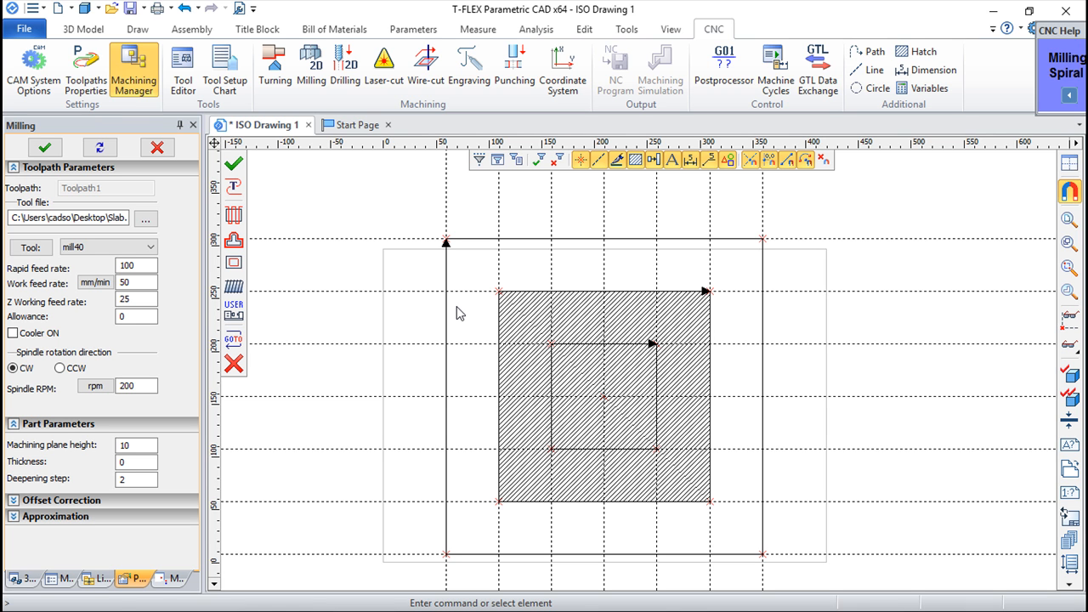
click(137, 29)
click(321, 87)
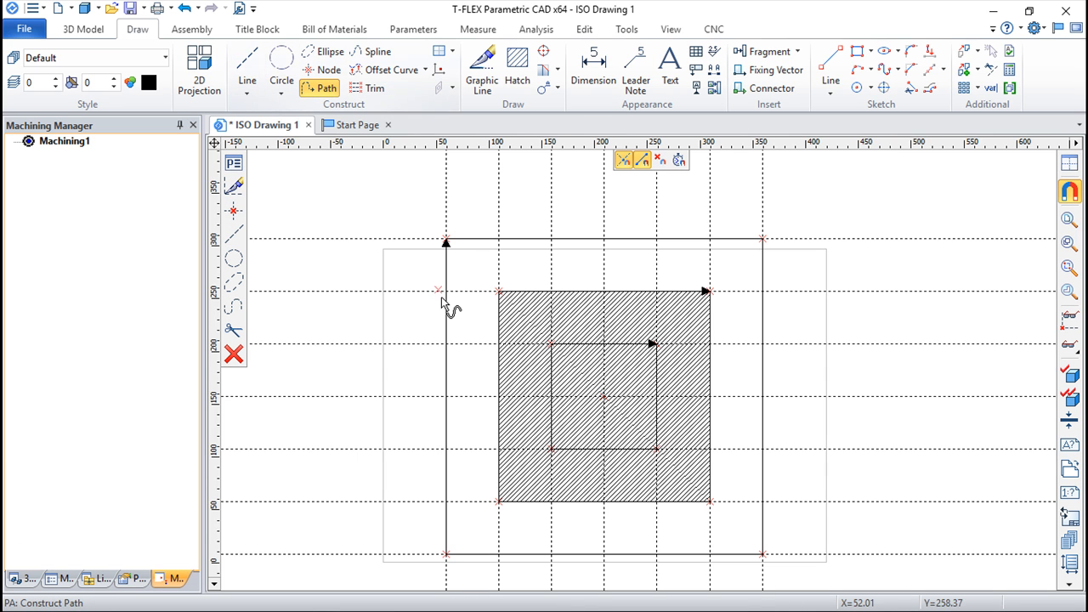
click(499, 397)
click(447, 397)
click(467, 364)
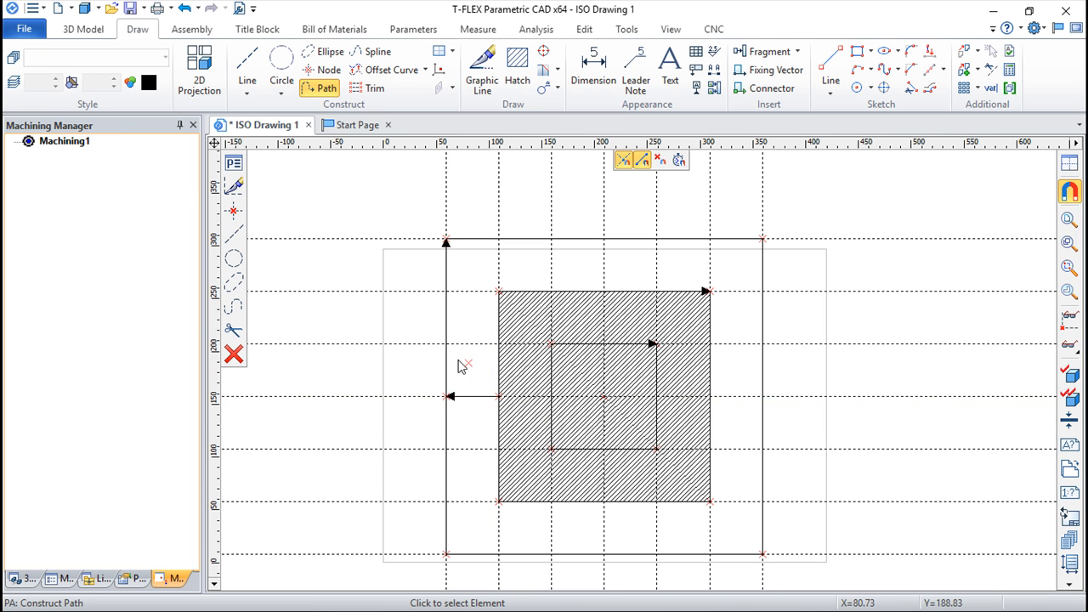
key(Escape)
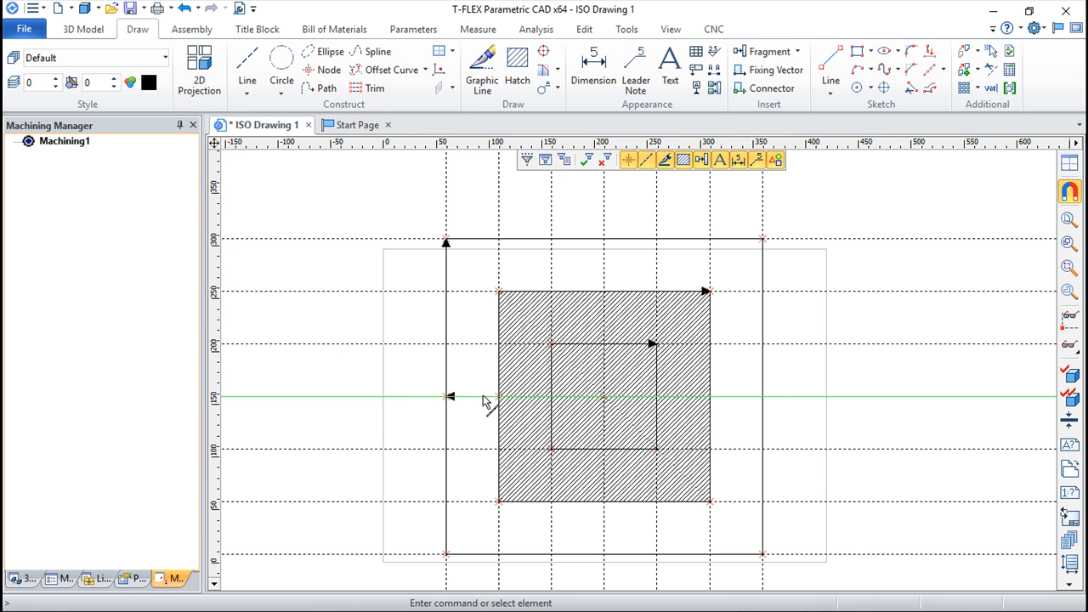
Step: Start a 2D milling spiral groove toolpath using the short horizontal path between the hatched and outermost squares
click(709, 30)
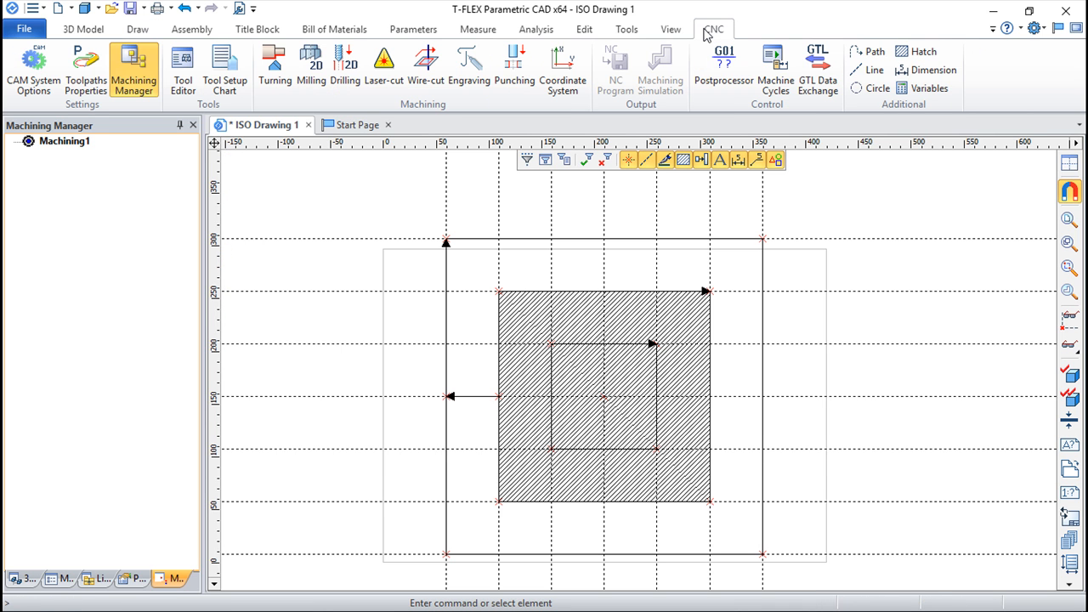
click(312, 68)
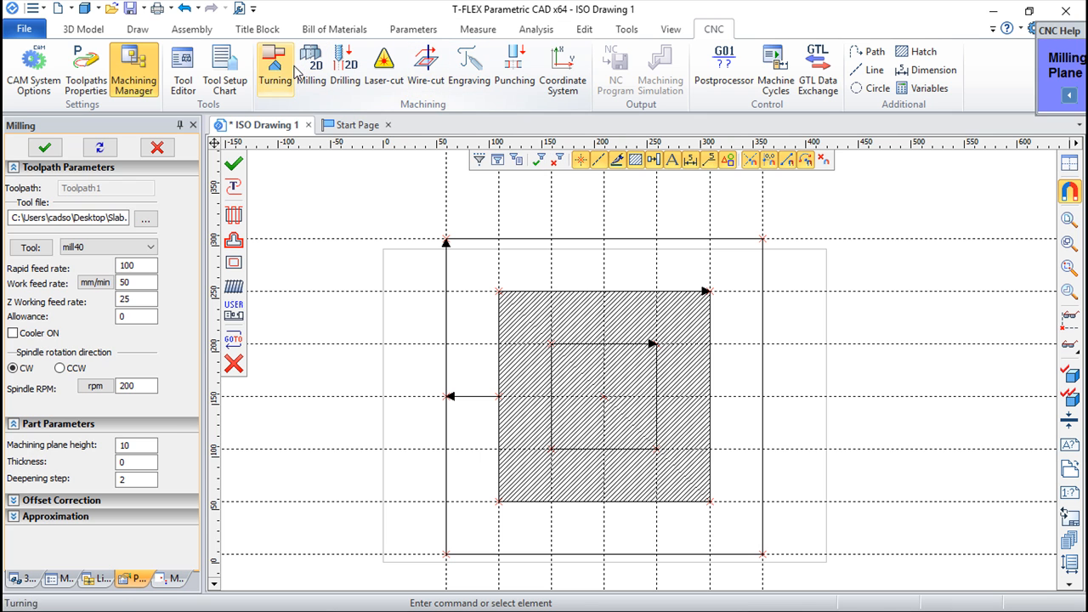
click(234, 291)
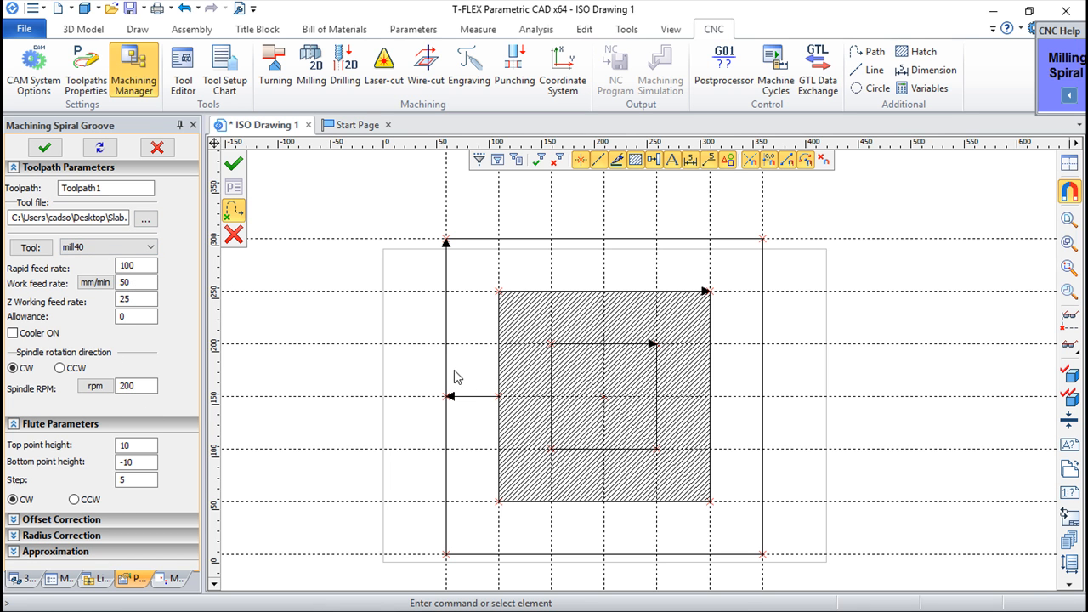
click(478, 412)
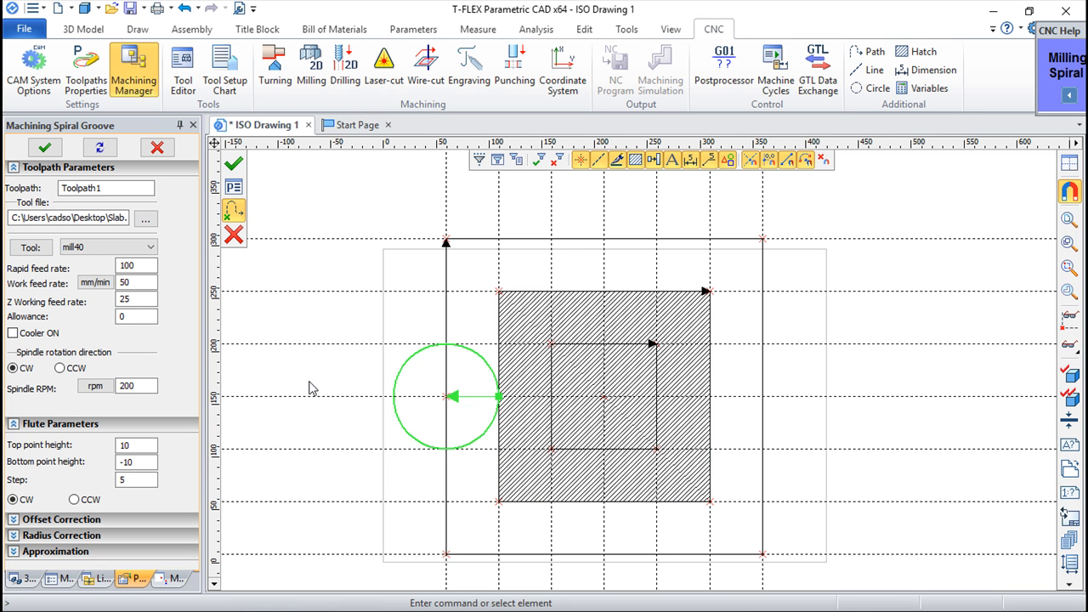
Step: Set the spiral groove's top point height to 50, turn off Screw Interpolation, and create the toolpath
drag(132, 446, 75, 447)
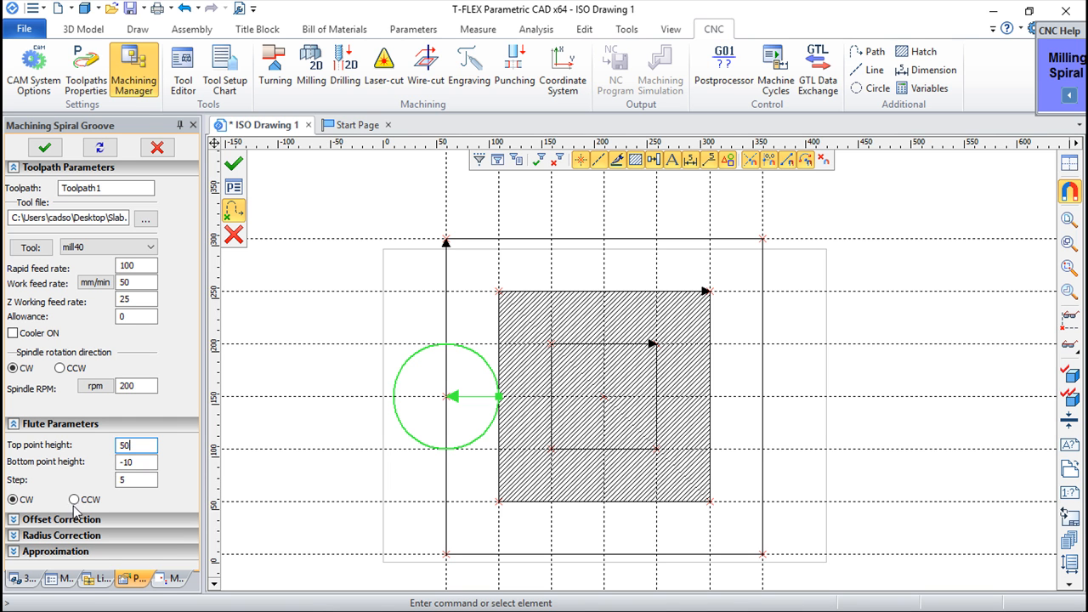
click(15, 536)
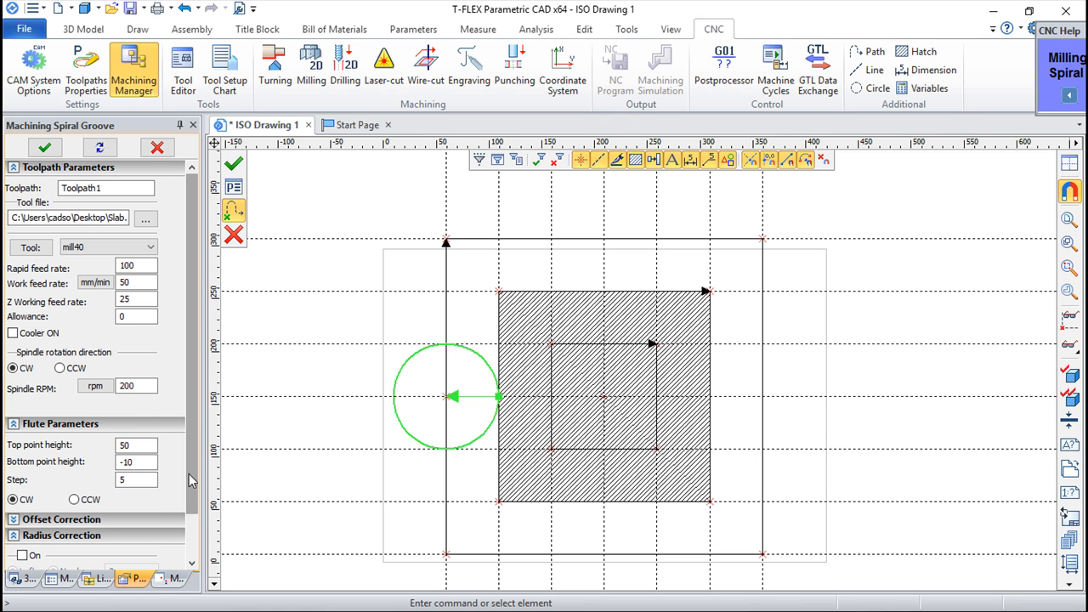
scroll(187, 482, down, 2)
click(15, 562)
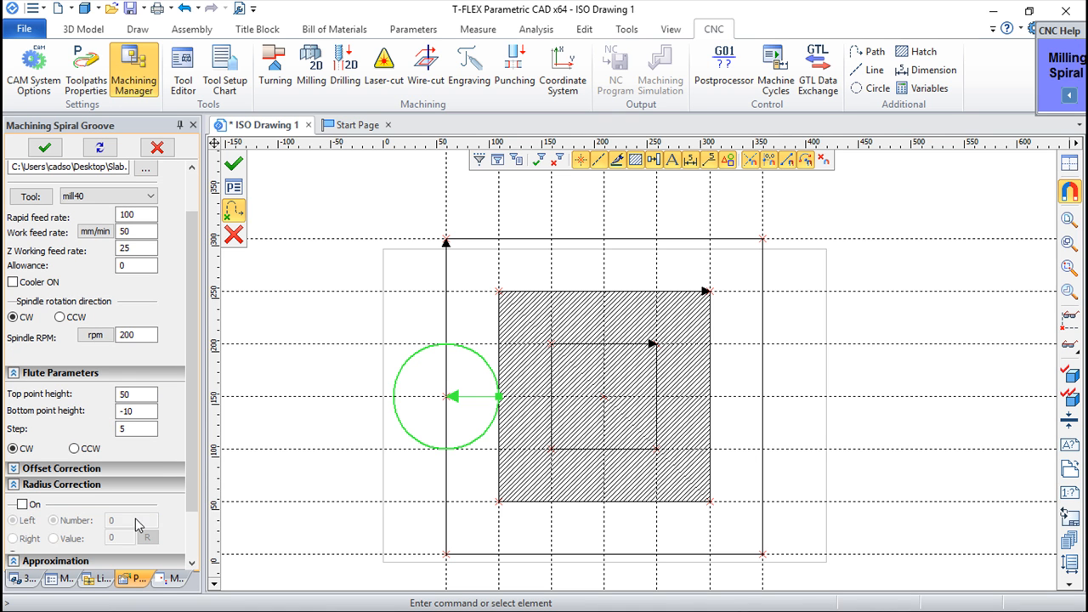
scroll(194, 510, down, 3)
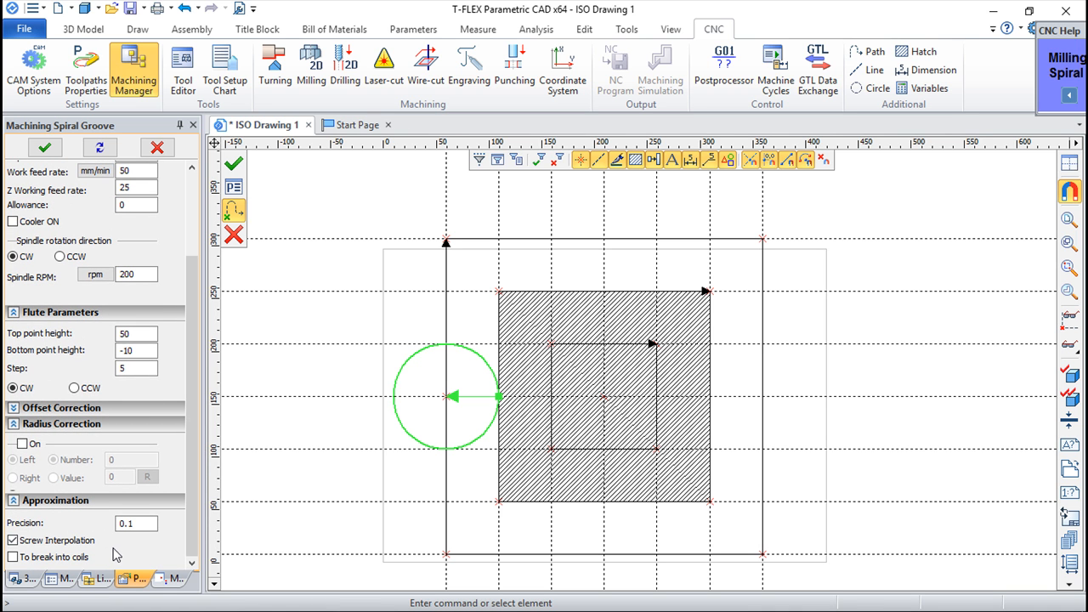
click(13, 541)
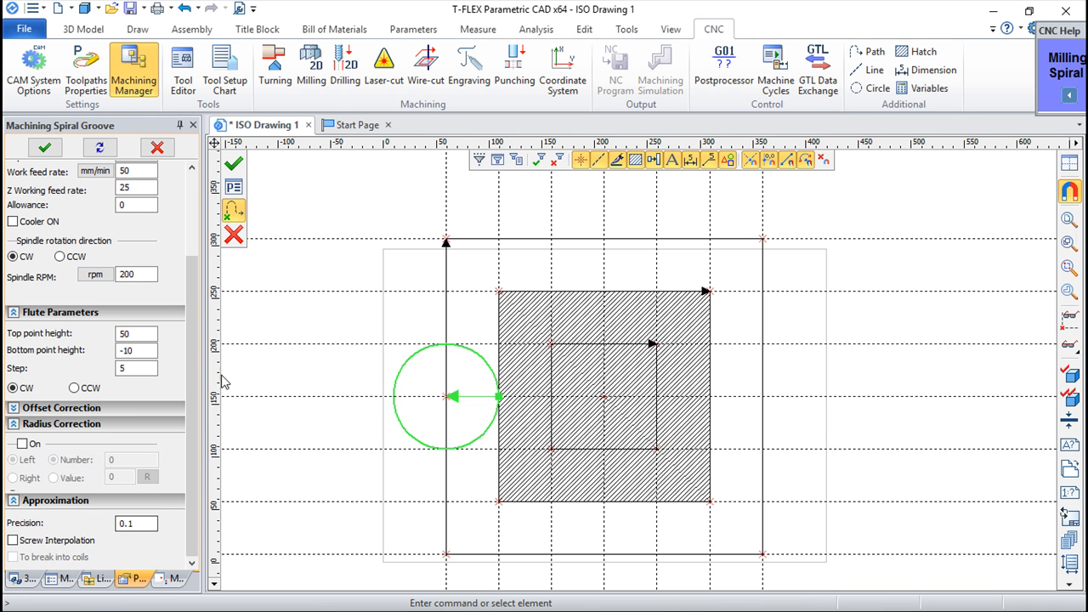
click(238, 161)
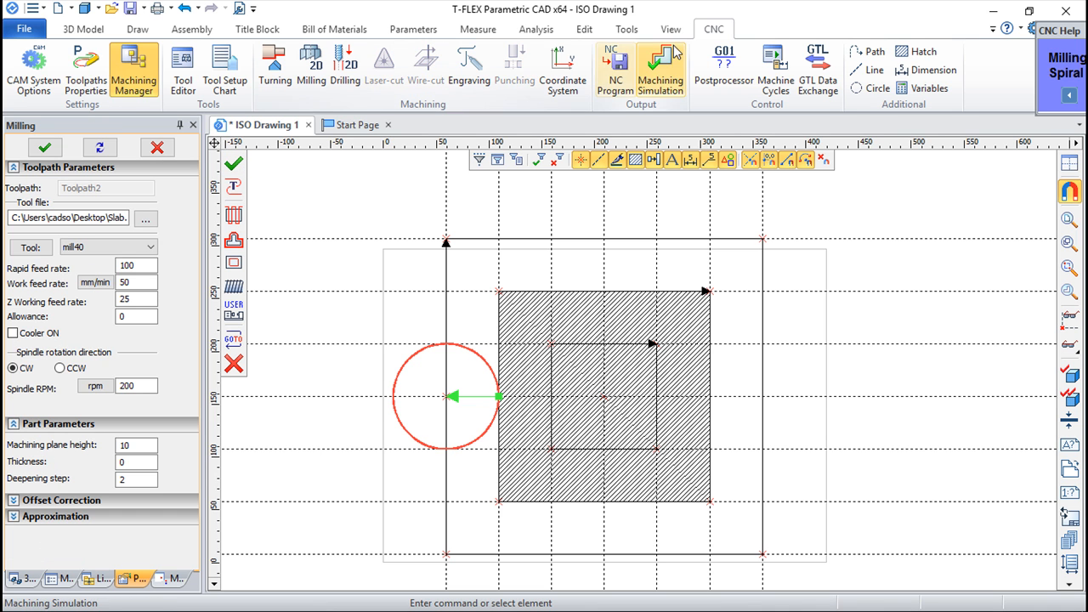
Step: Play the machining simulation of the spiral groove toolpath without screw interpolation, and exit it
click(659, 75)
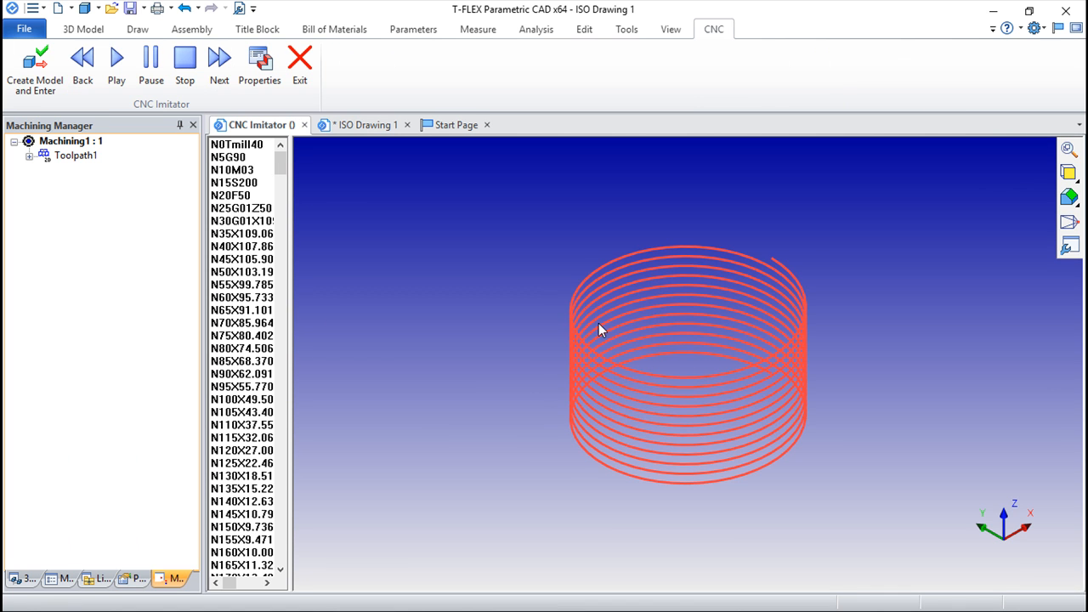
scroll(693, 351, up, 2)
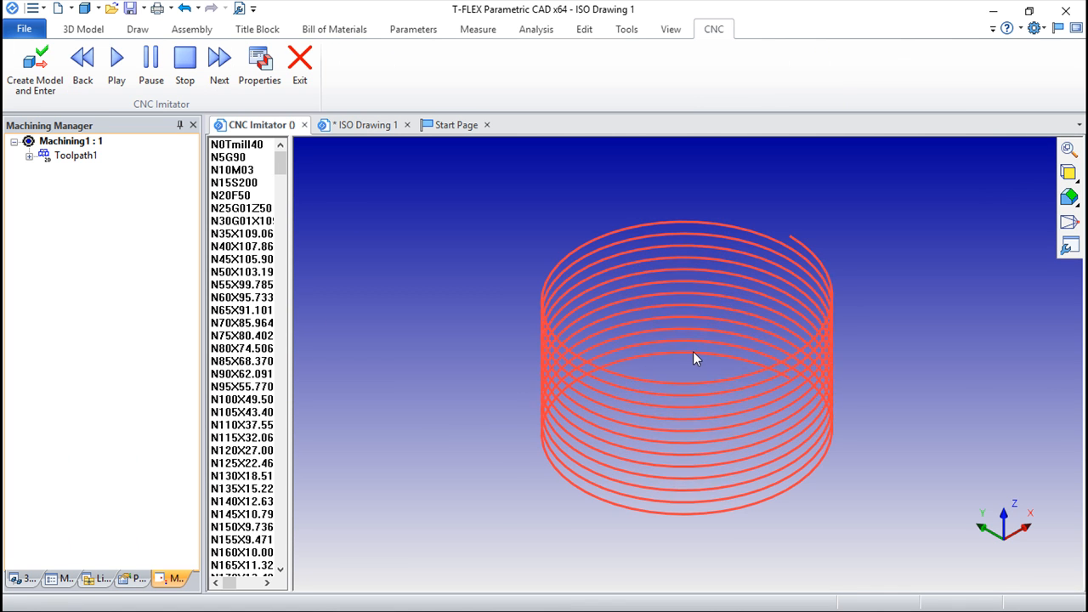
click(117, 62)
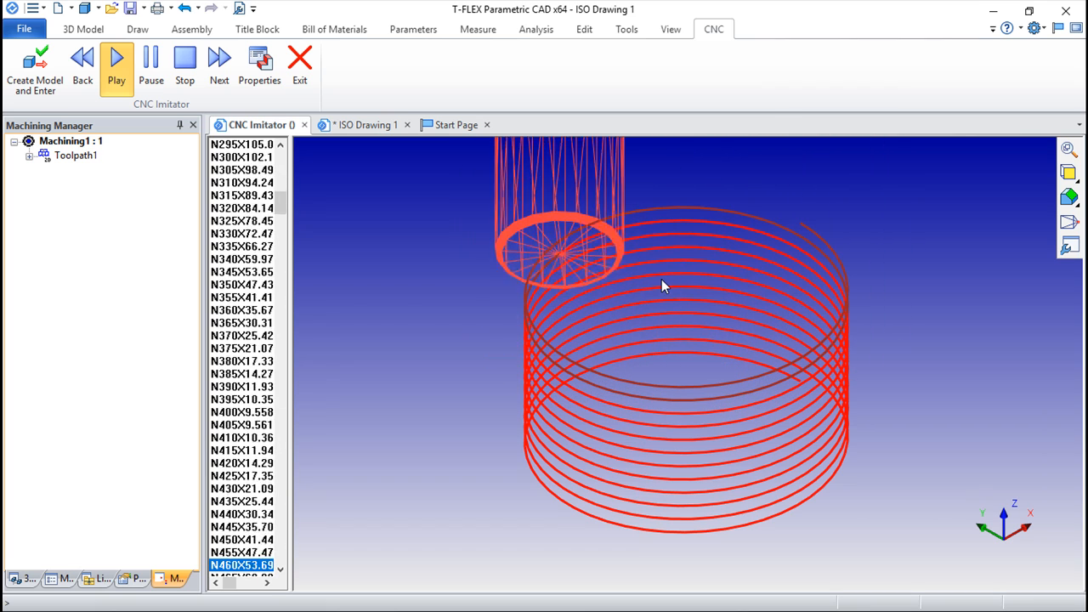
click(299, 66)
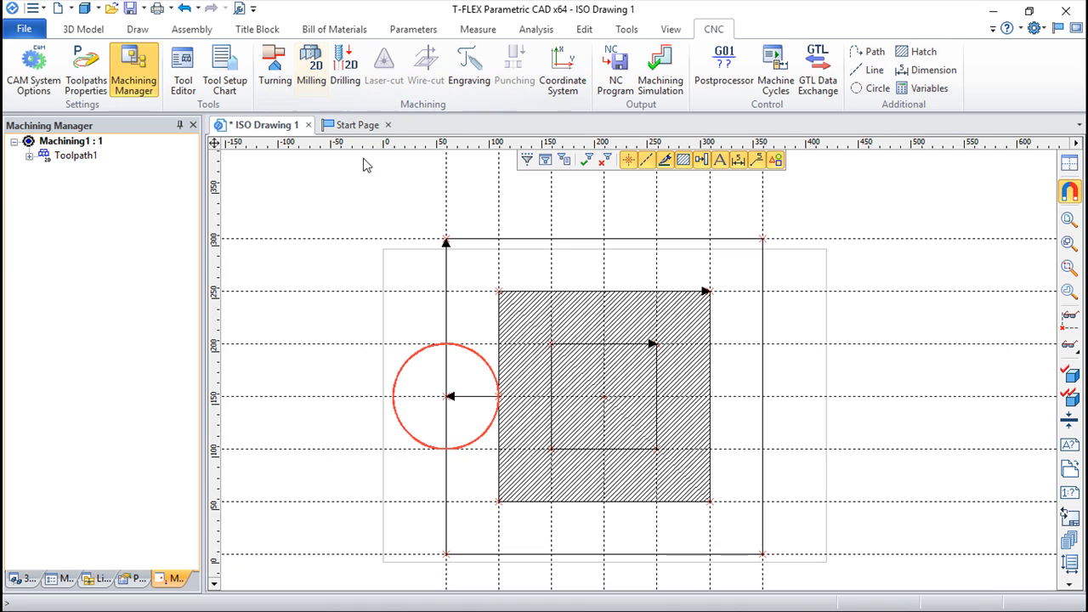
Step: Review Toolpath1's approximation settings and inspect its coils and NC code in the machining simulation
double_click(74, 156)
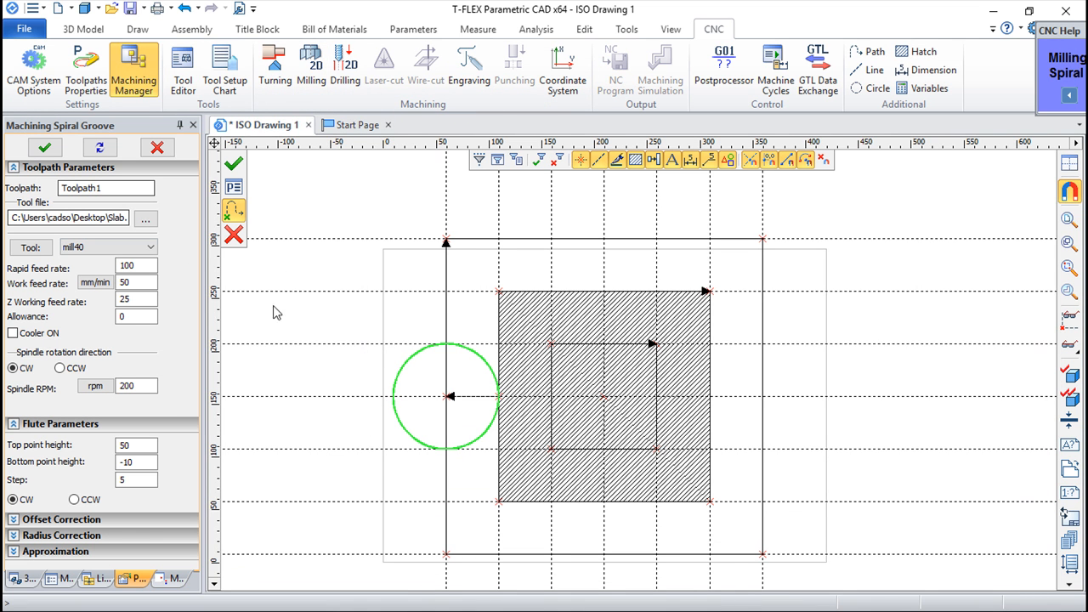
click(16, 552)
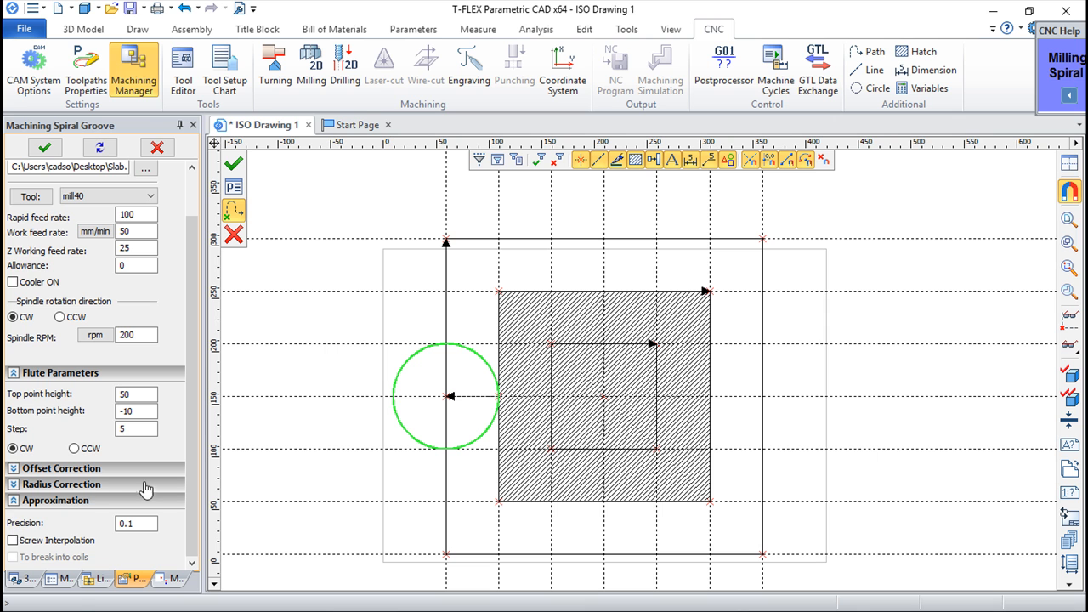
click(234, 164)
click(643, 81)
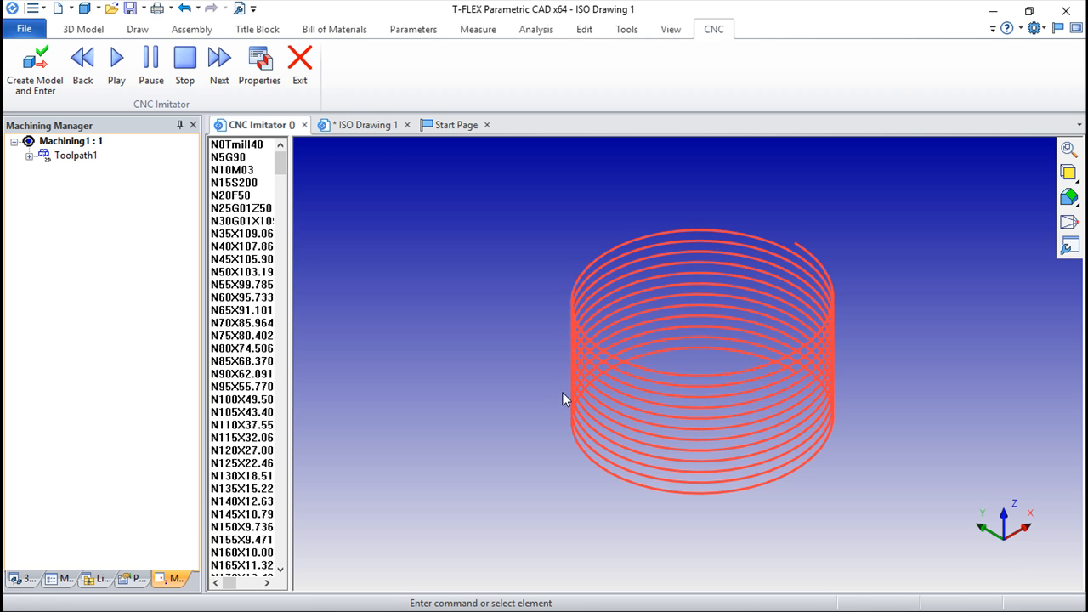
click(300, 60)
Step: Edit Toolpath1 to turn on Screw Interpolation in its approximation settings
double_click(70, 157)
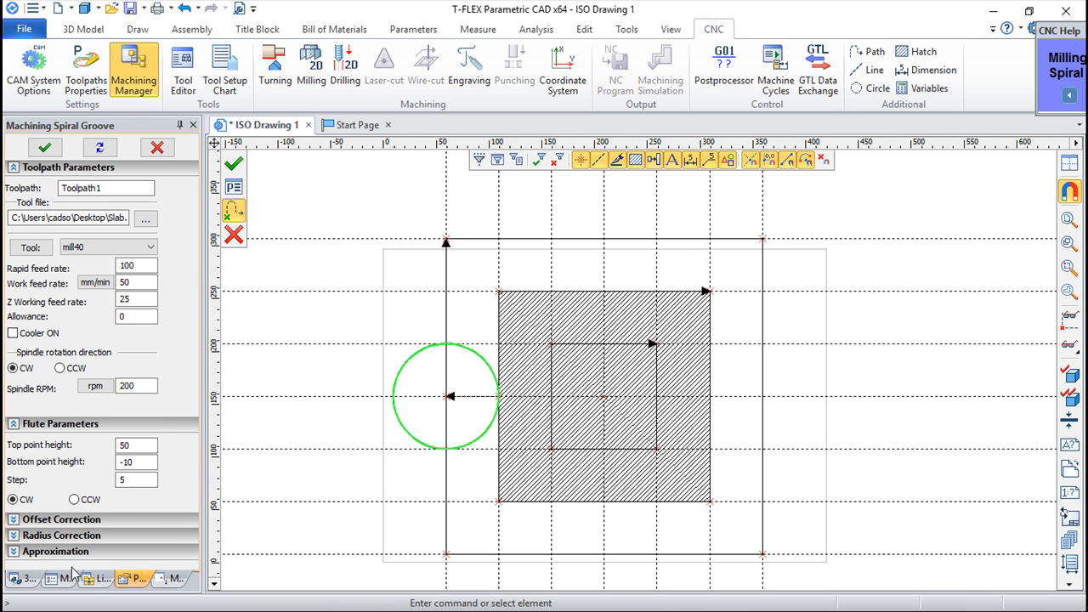
click(12, 553)
scroll(156, 563, down, 2)
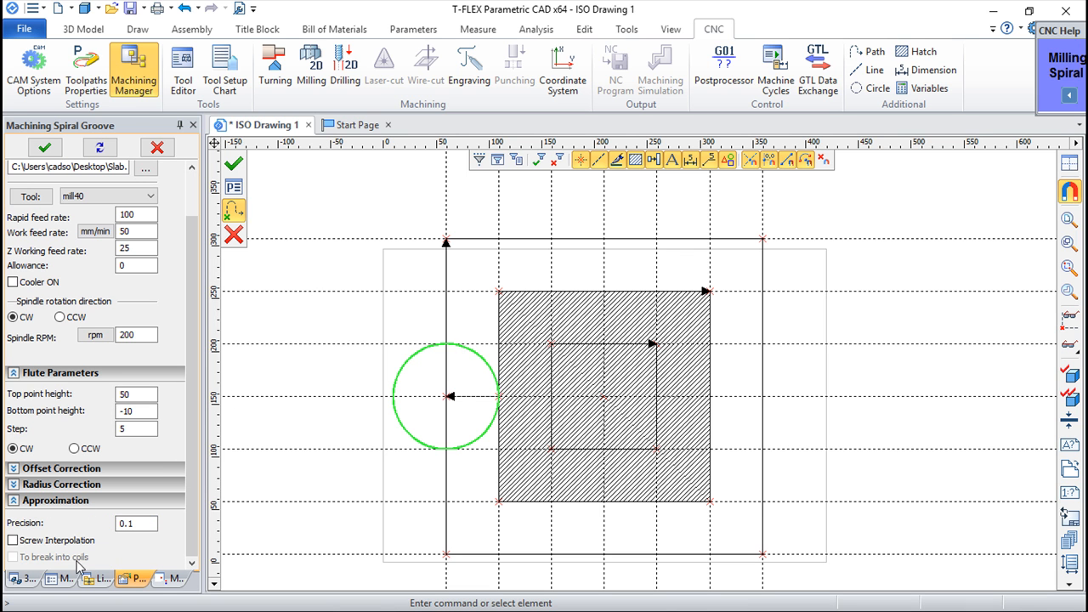
click(12, 541)
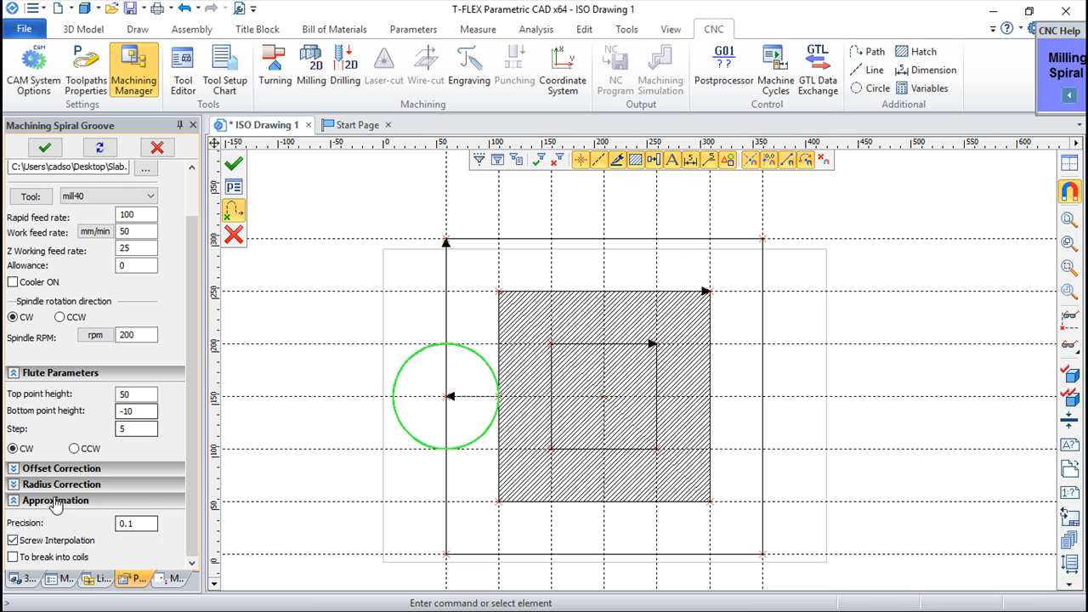
click(236, 163)
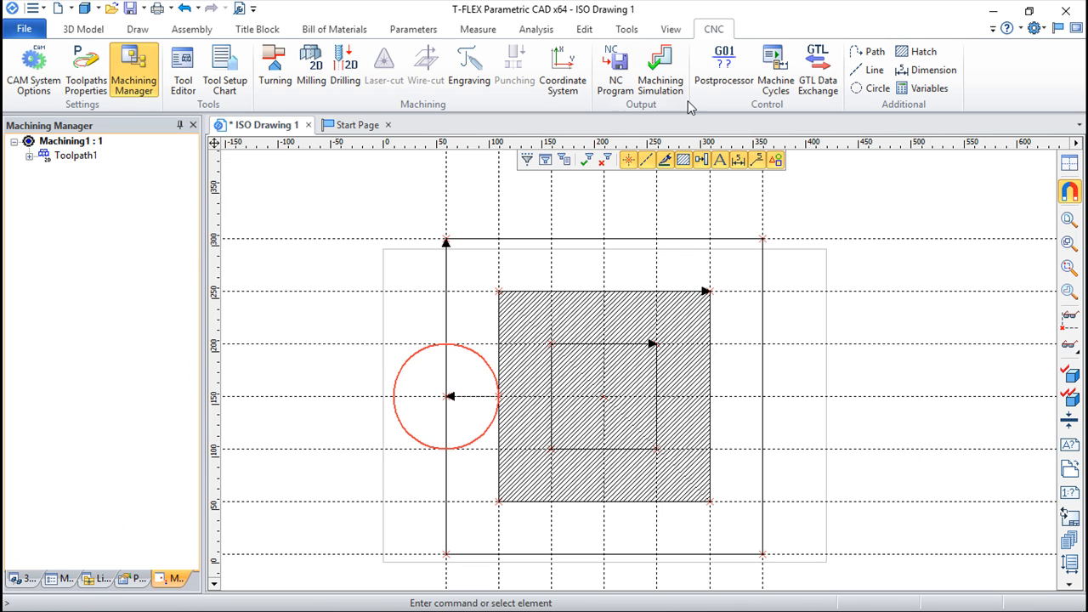
Step: Play the machining simulation of the spiral groove with screw interpolation enabled, and exit it
click(660, 75)
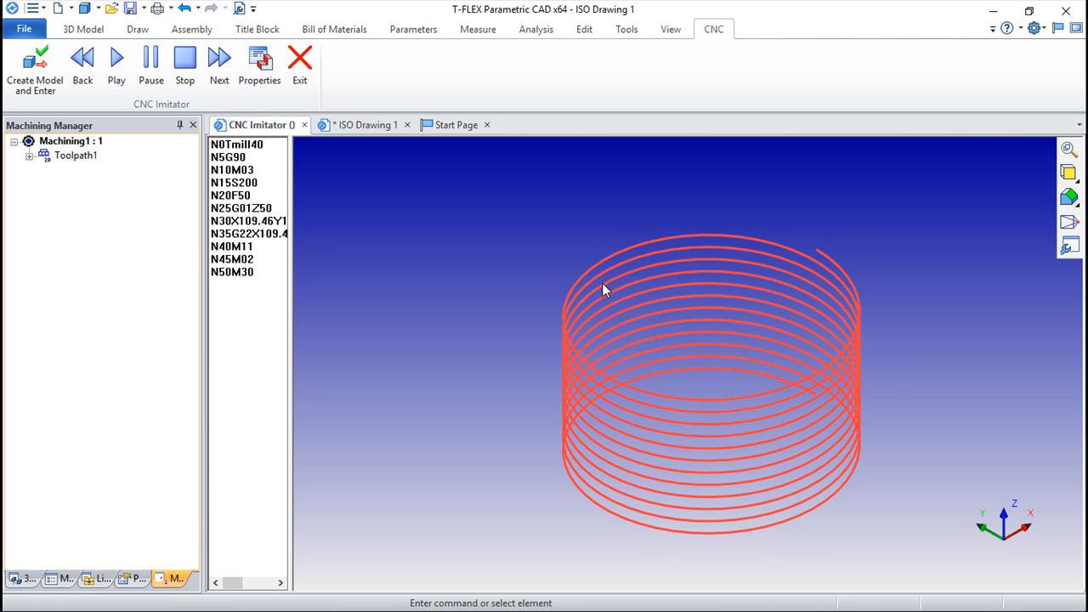
mouse_move(552, 481)
mouse_down()
mouse_move(590, 519)
mouse_move(547, 478)
mouse_up()
middle_drag(809, 386, 712, 367)
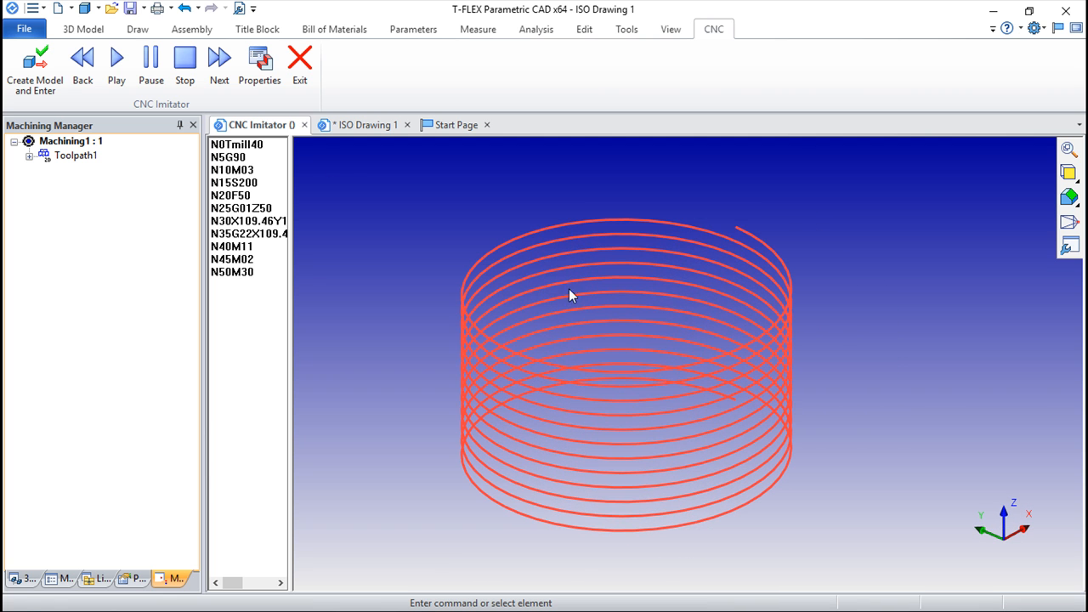
click(117, 66)
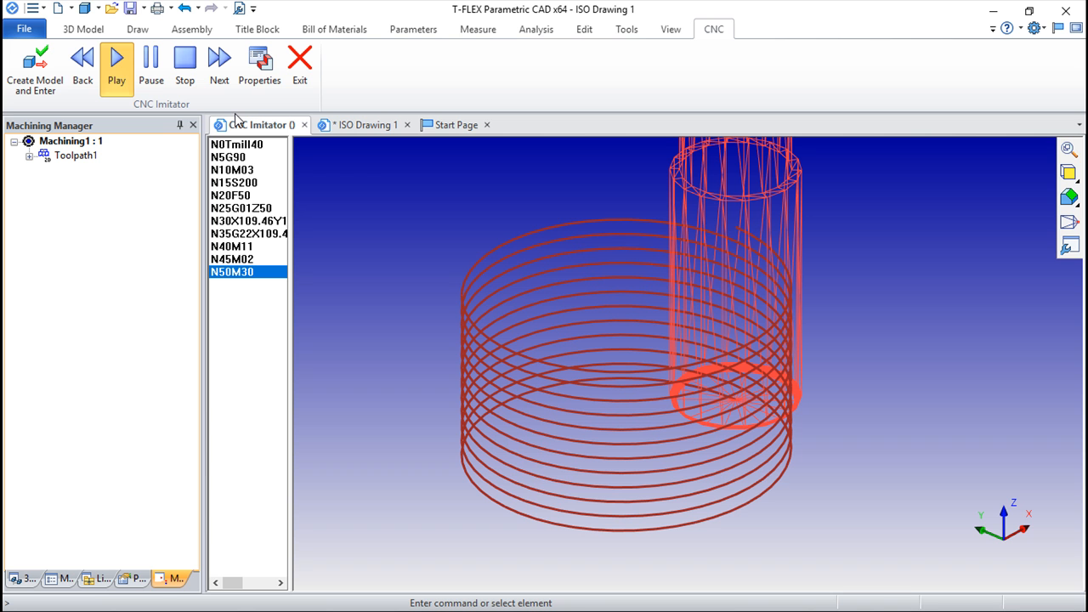
click(301, 77)
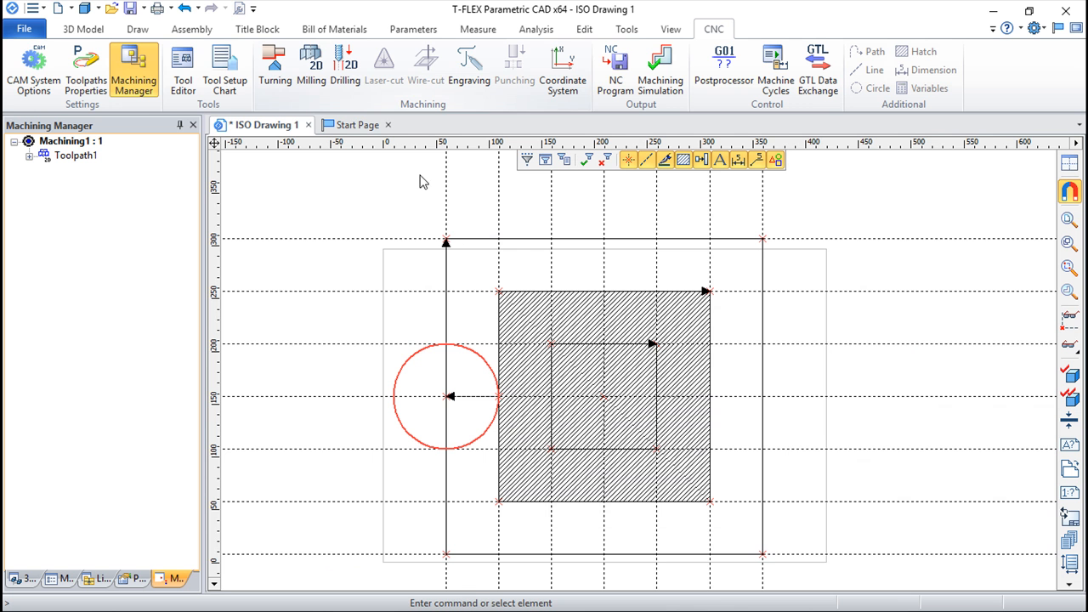